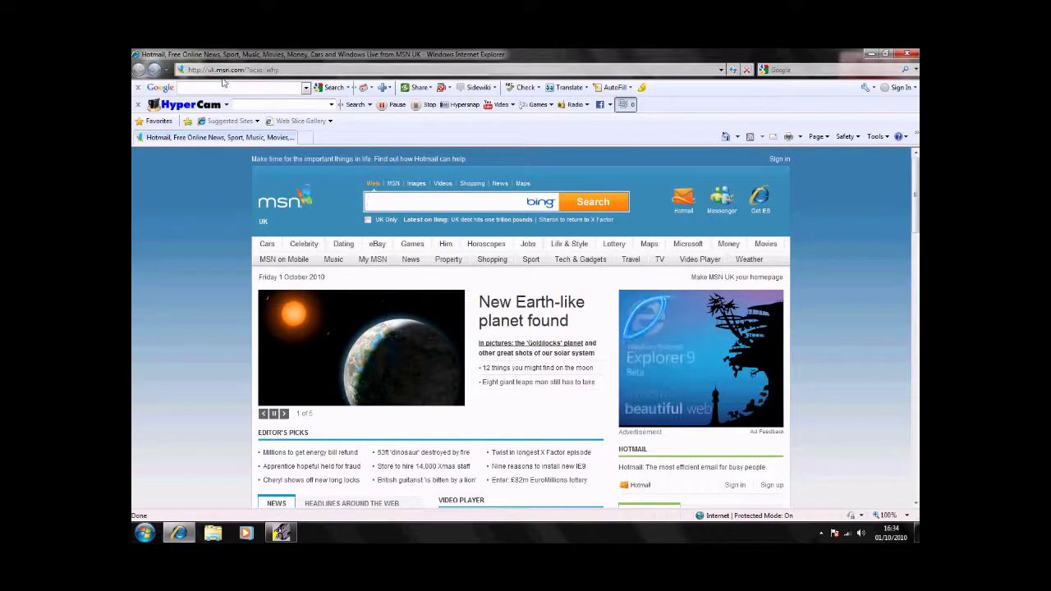
- Go to armaholic.com, fixing the misspelled address, and open the site's Downloads section
{"action": "left_click", "coordinate": [287, 71]}
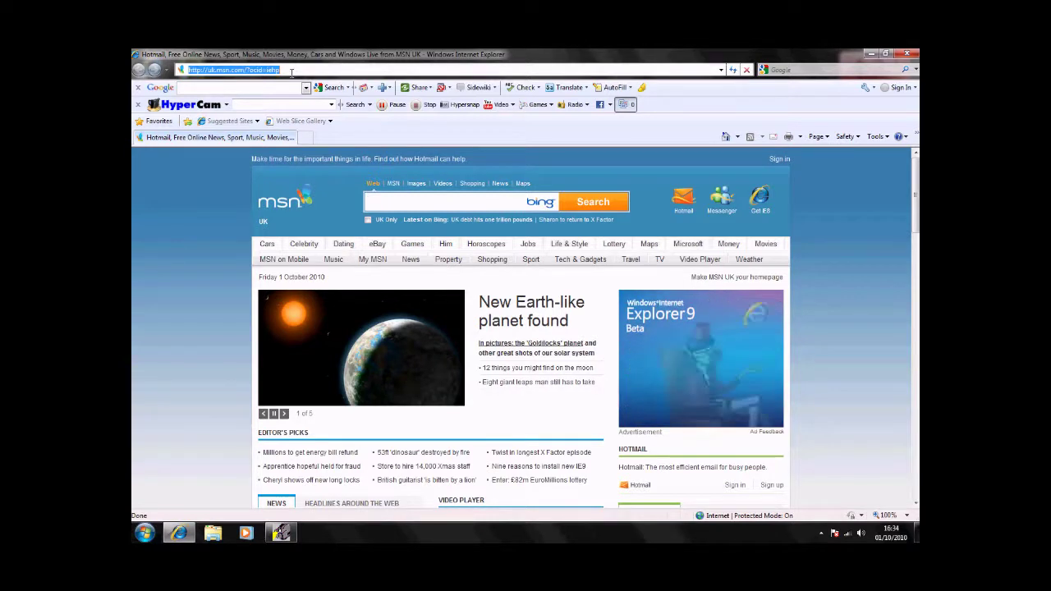
{"action": "type", "text": "amaholi"}
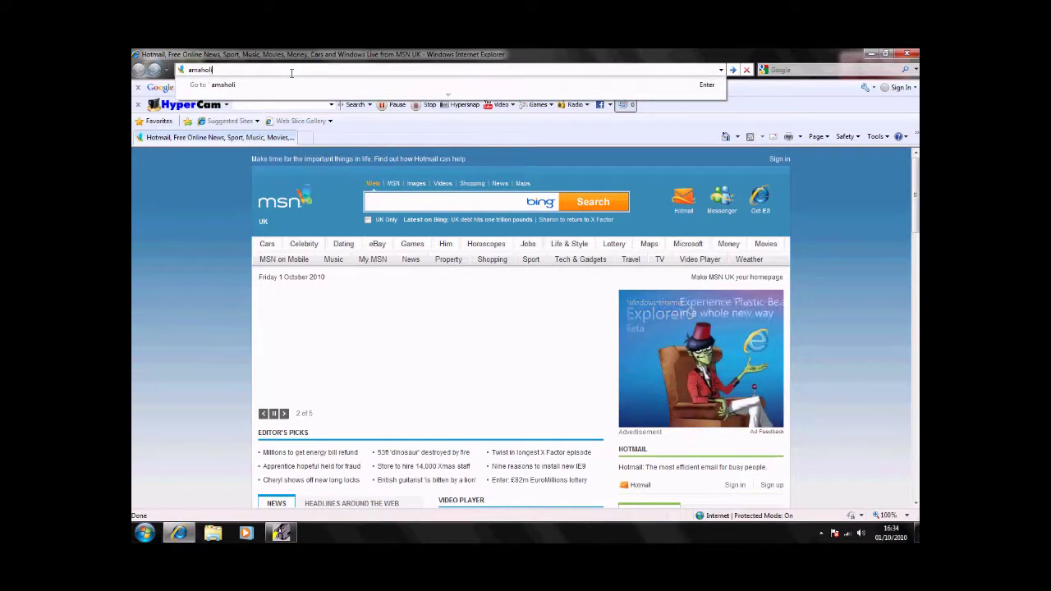
{"action": "type", "text": "c.com"}
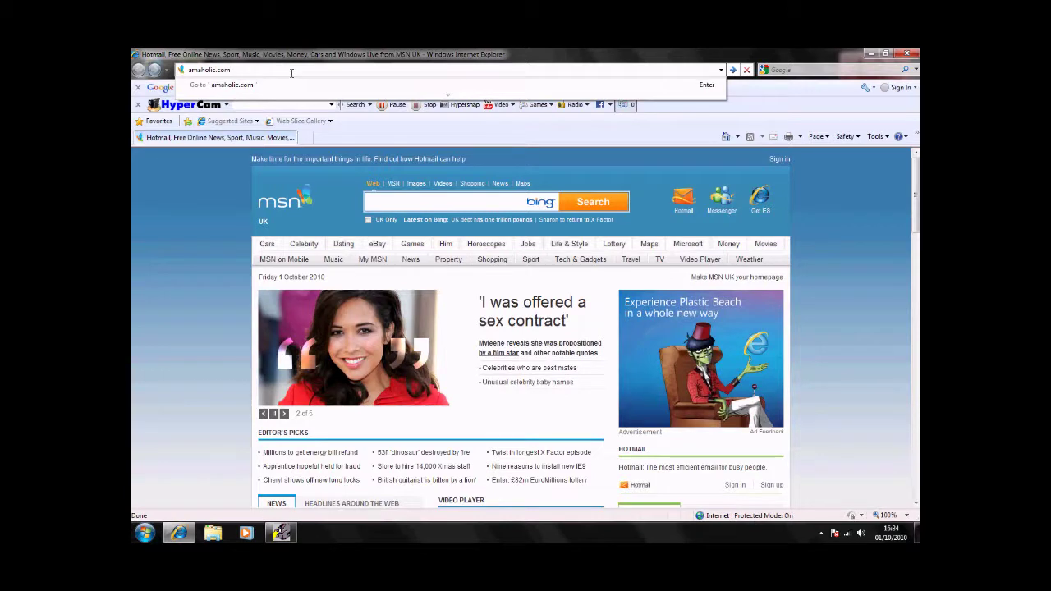
{"action": "key", "text": "Return"}
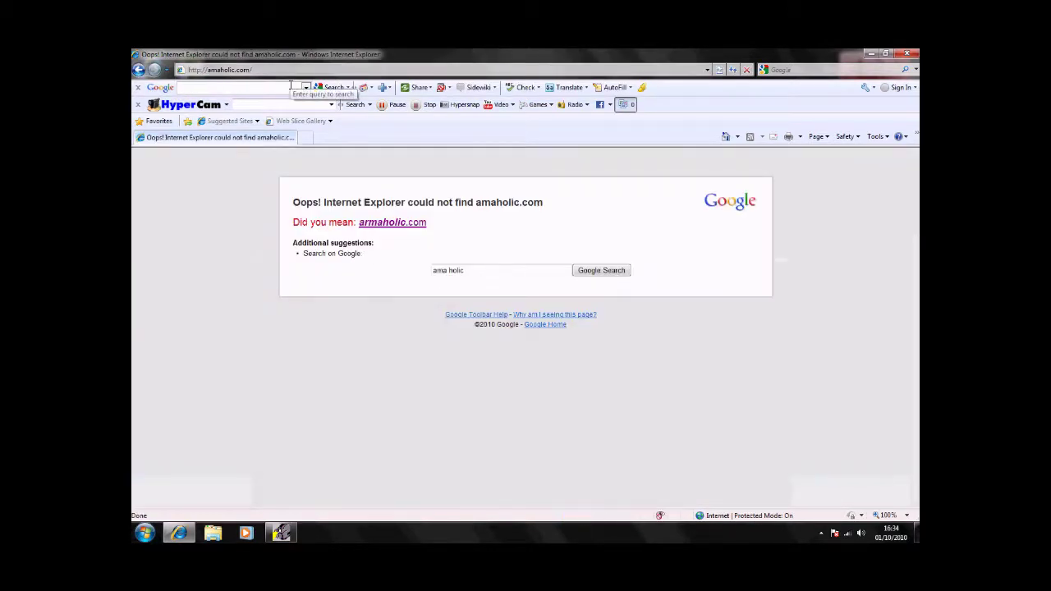
{"action": "left_click", "coordinate": [276, 69]}
{"action": "type", "text": "a"}
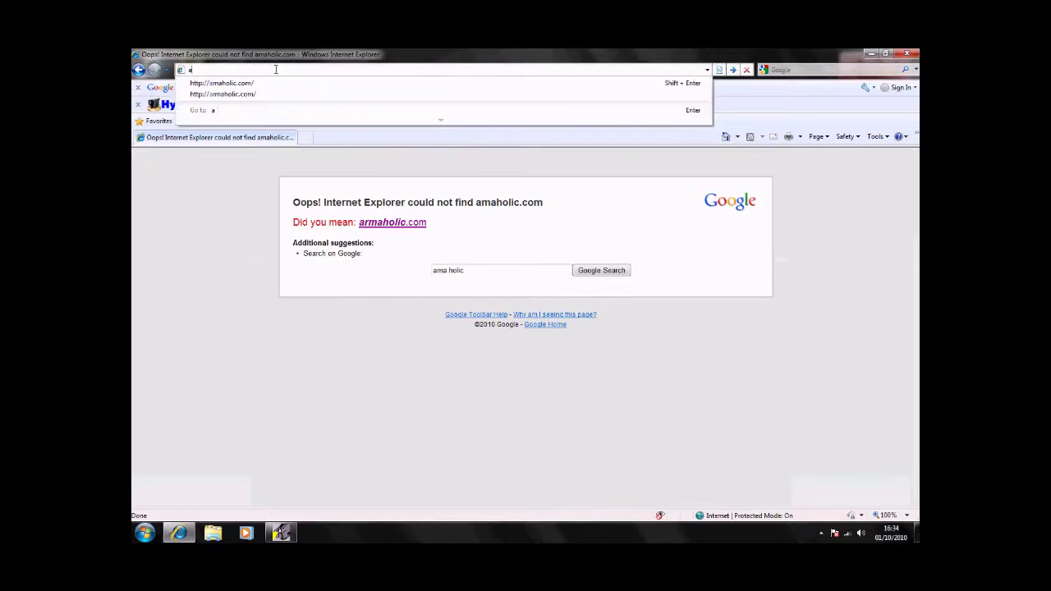
{"action": "type", "text": "rmaholic.co"}
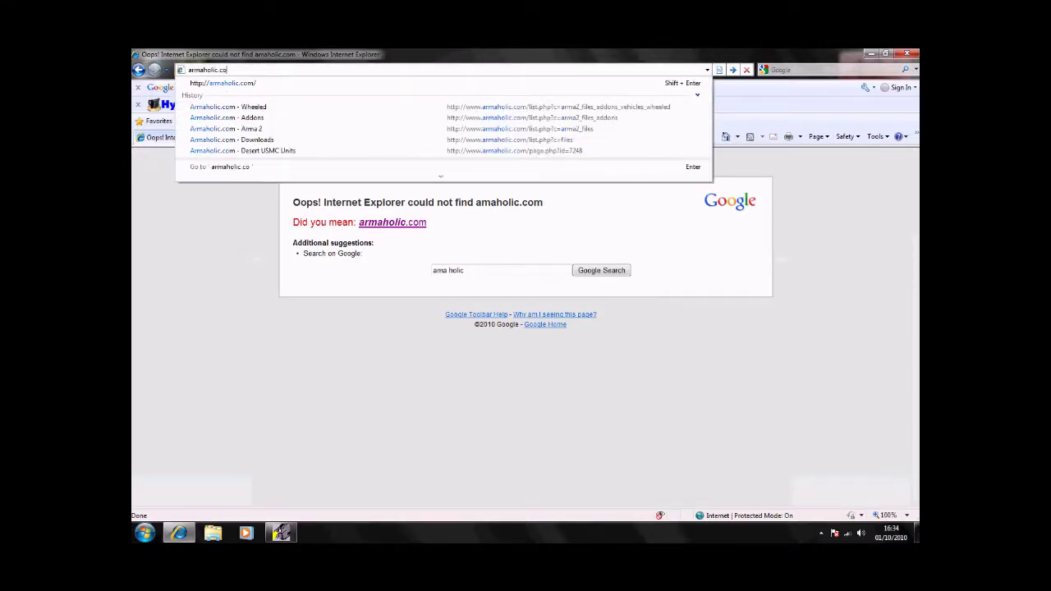
{"action": "key", "text": "shift+Return"}
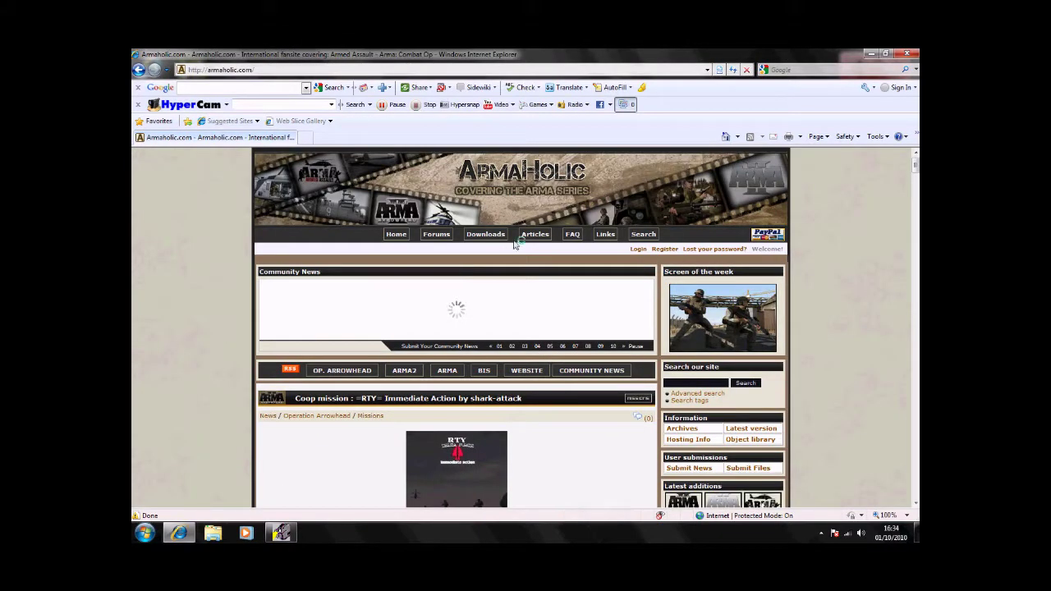
{"action": "left_click", "coordinate": [491, 236]}
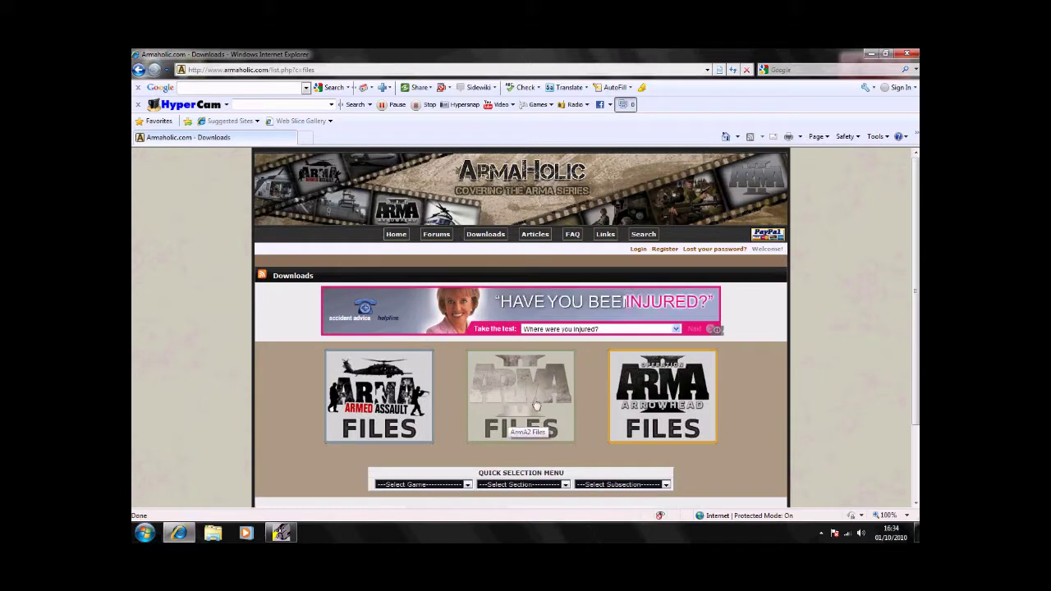
- Browse Arma 2 Files > Addons > Units to the last page and open US Army '09
{"action": "left_click", "coordinate": [529, 403]}
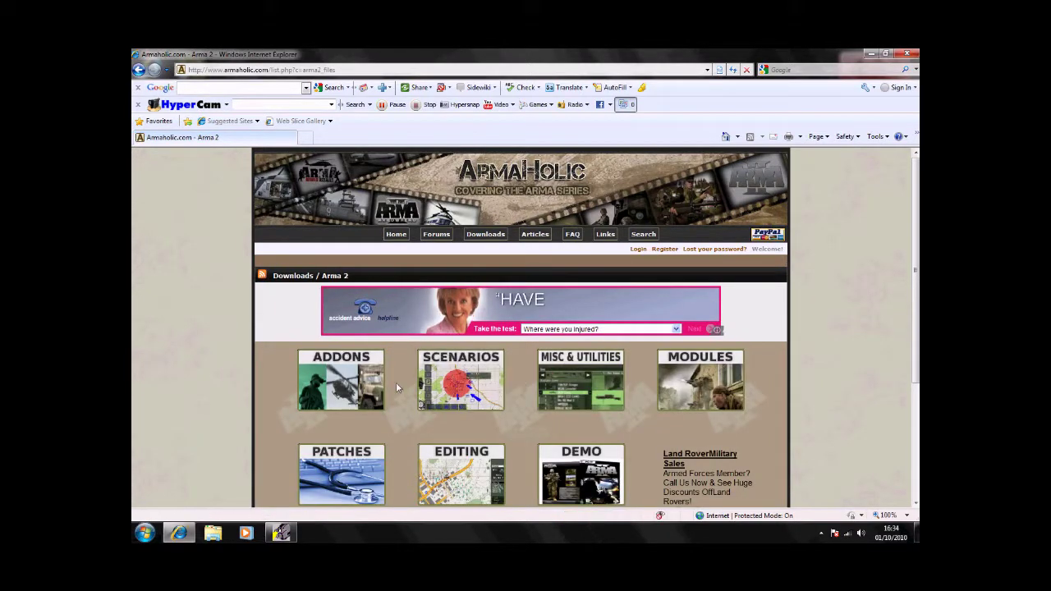
{"action": "left_click", "coordinate": [337, 385]}
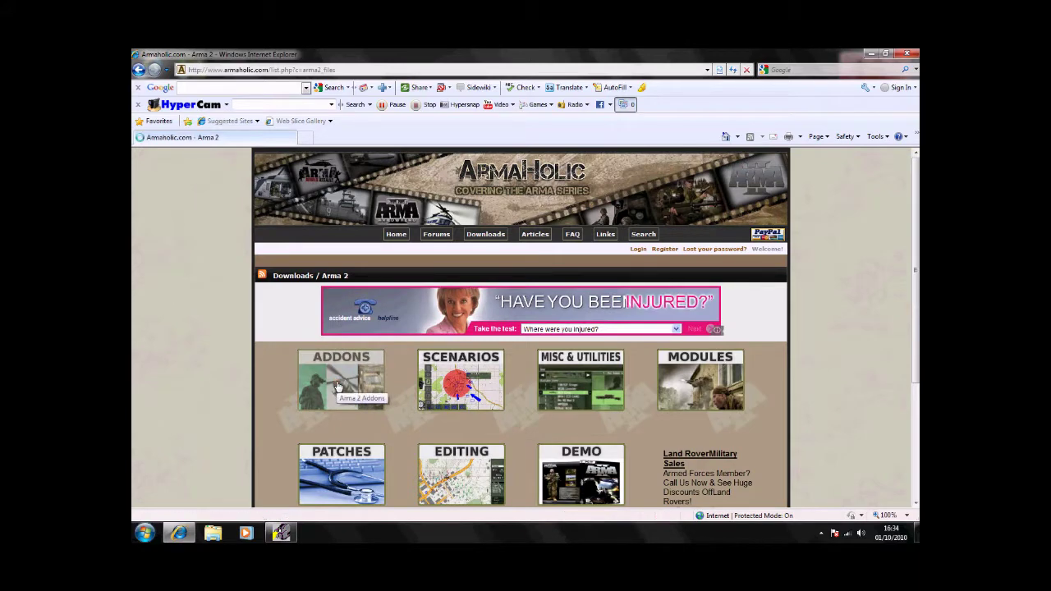
{"action": "left_click", "coordinate": [337, 386]}
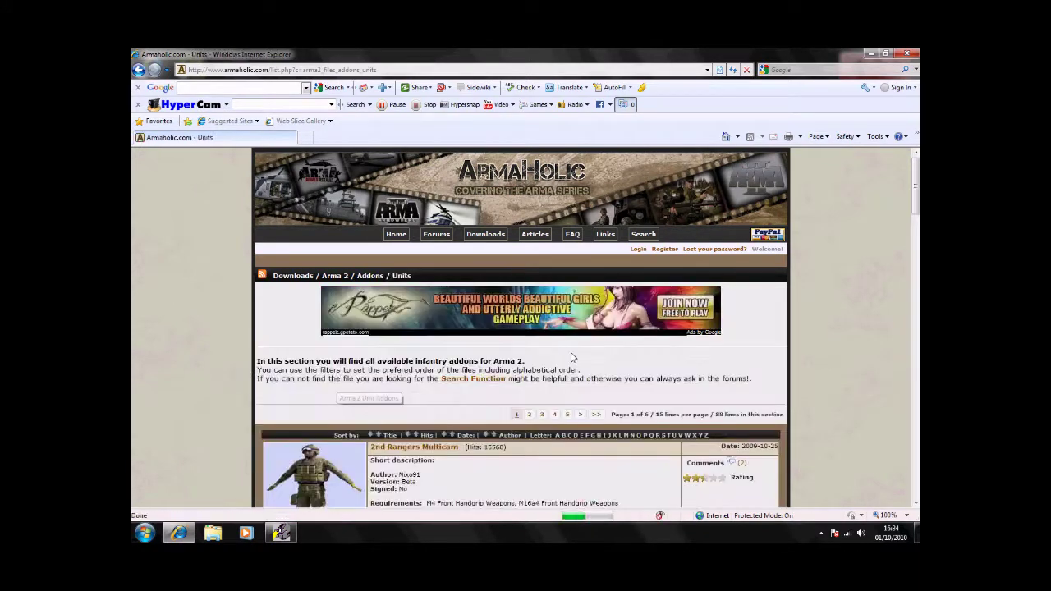
{"action": "scroll", "coordinate": [916, 190], "scroll_direction": "down", "scroll_amount": 2}
{"action": "scroll", "coordinate": [917, 190], "scroll_direction": "down", "scroll_amount": 1}
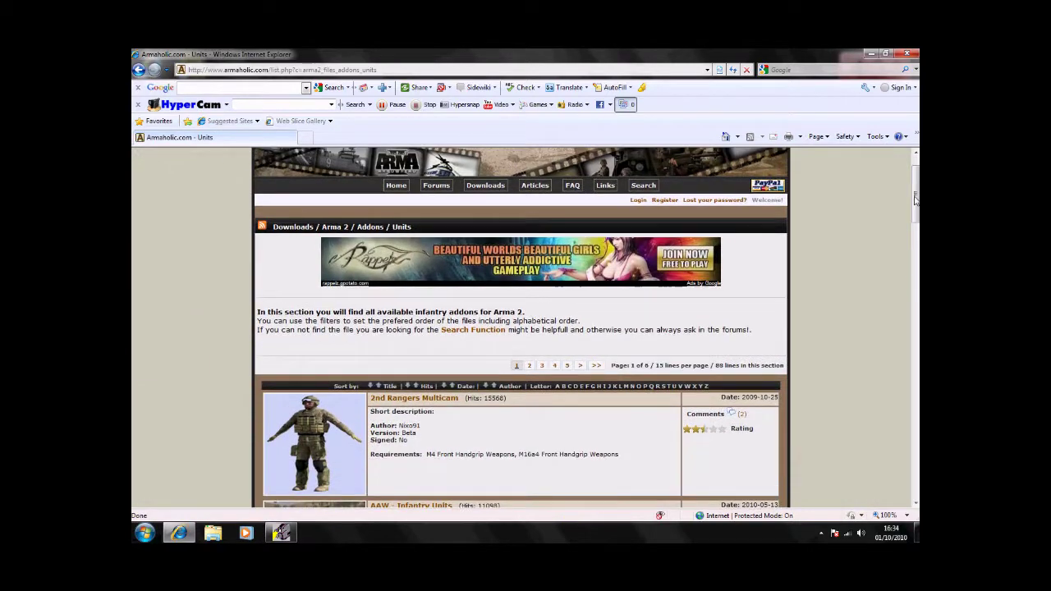
{"action": "left_click", "coordinate": [598, 366]}
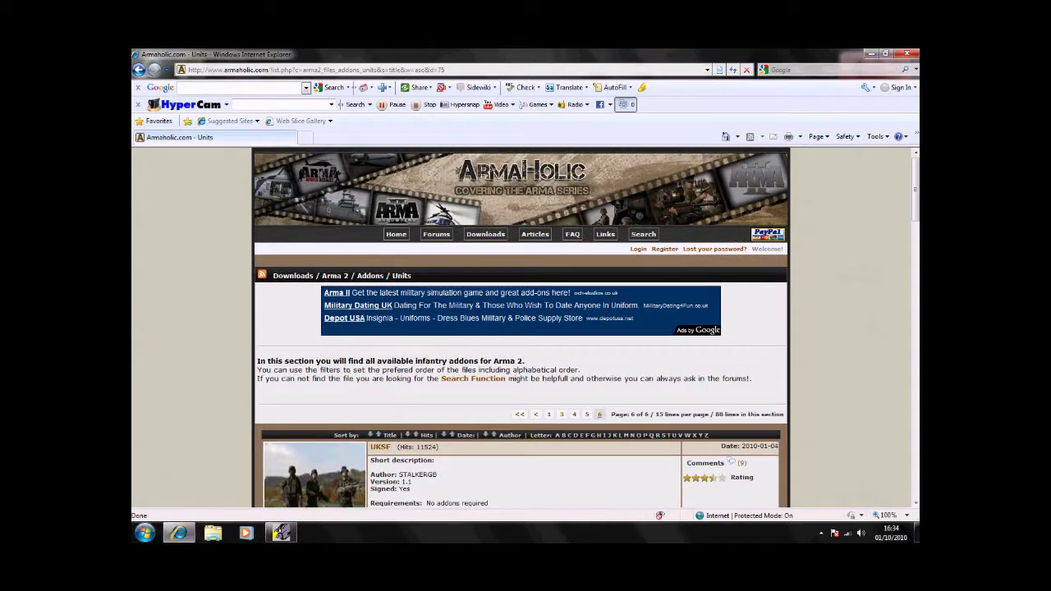
{"action": "left_click_drag", "start_coordinate": [916, 203], "coordinate": [916, 267]}
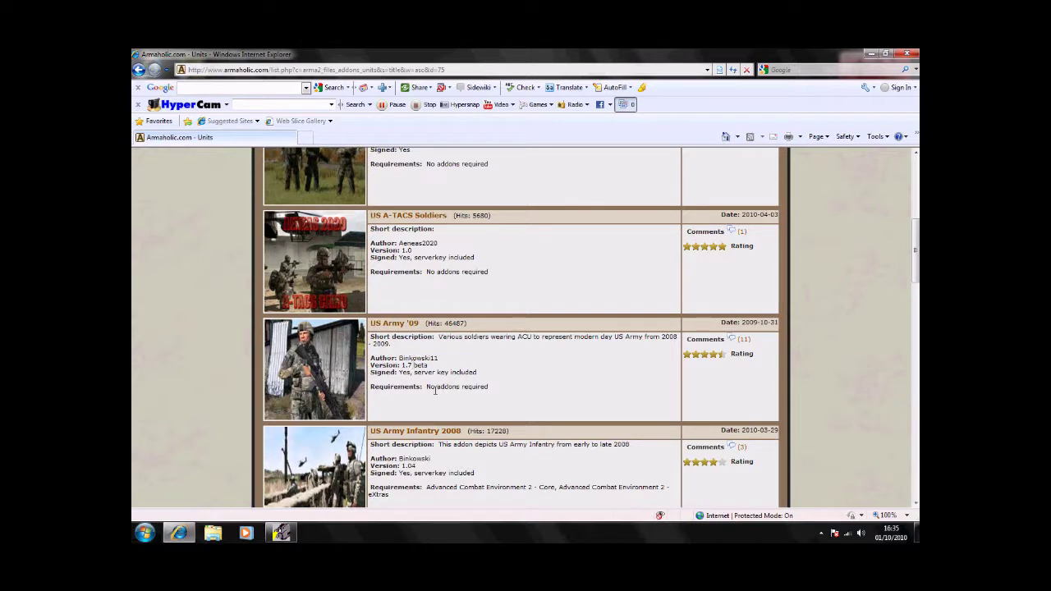
{"action": "left_click", "coordinate": [406, 324]}
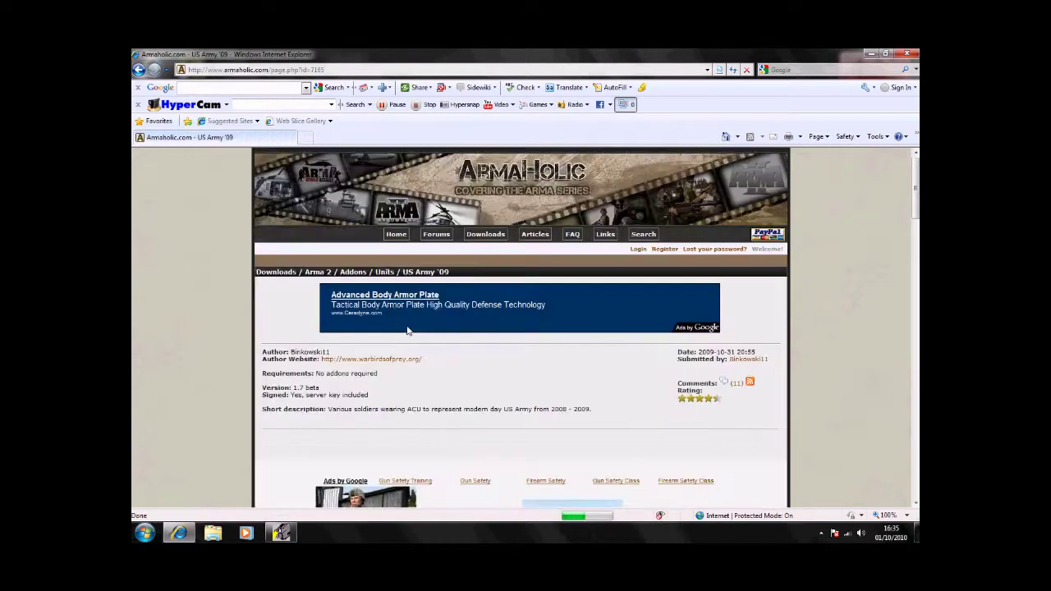
- Scroll down the US Army '09 page to its Download from FTP links
{"action": "left_click_drag", "start_coordinate": [912, 183], "coordinate": [913, 221]}
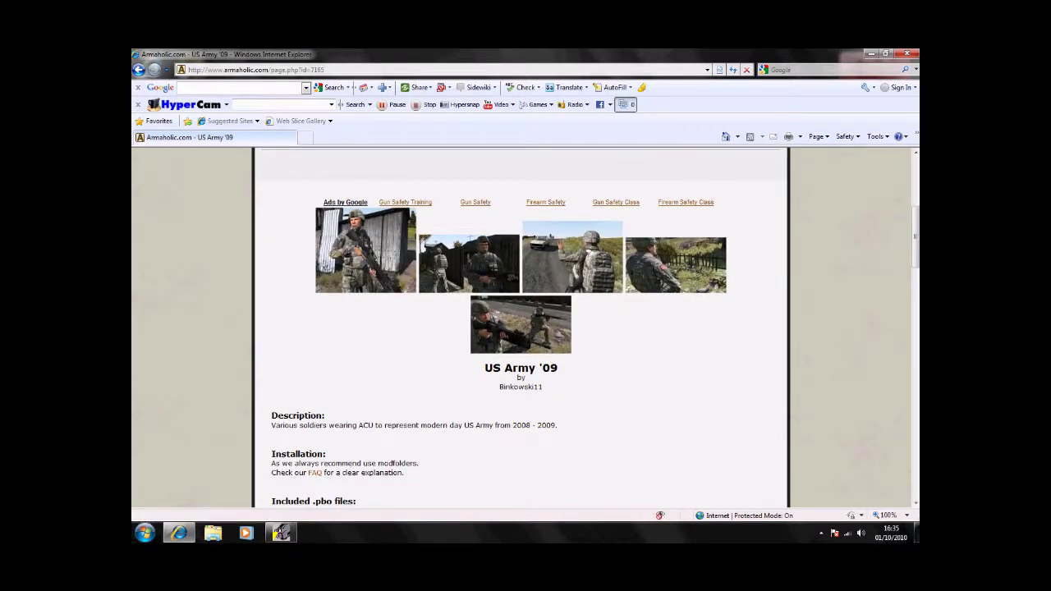
{"action": "left_click_drag", "start_coordinate": [917, 232], "coordinate": [915, 279]}
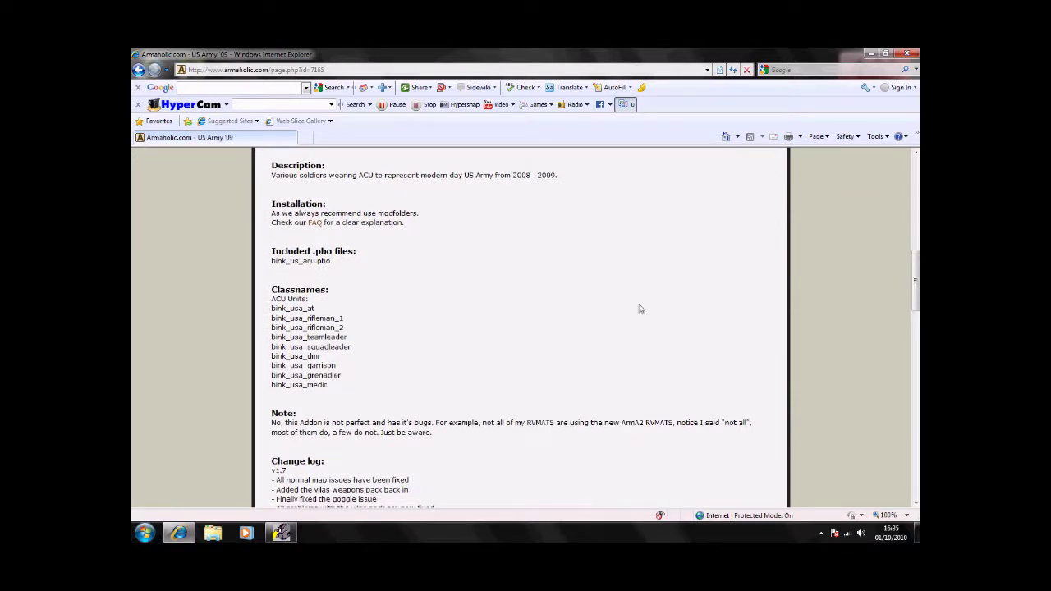
{"action": "left_click_drag", "start_coordinate": [914, 275], "coordinate": [914, 300]}
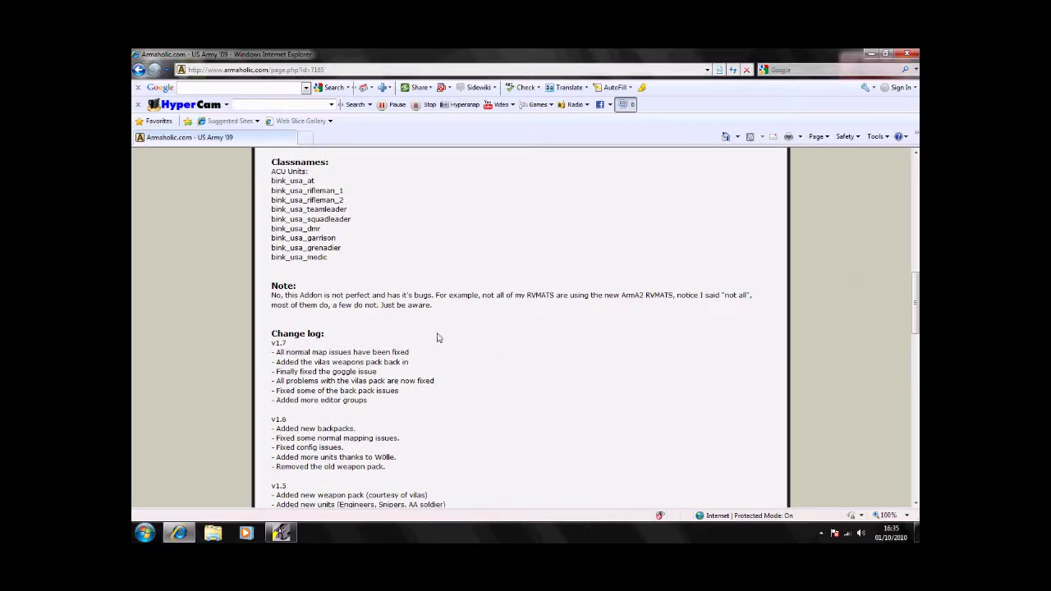
{"action": "left_click_drag", "start_coordinate": [915, 305], "coordinate": [915, 416]}
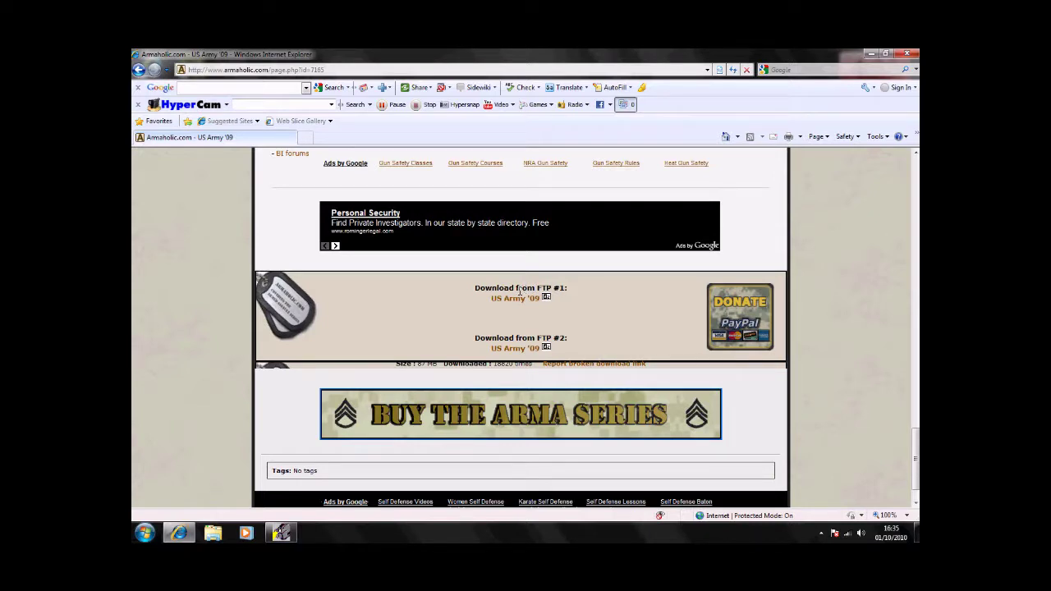
- Save BINK_US_Army_v1.7.7z from FTP #1 into Documents\Downloads\Arma 2 Addon downloads
{"action": "left_click", "coordinate": [515, 298]}
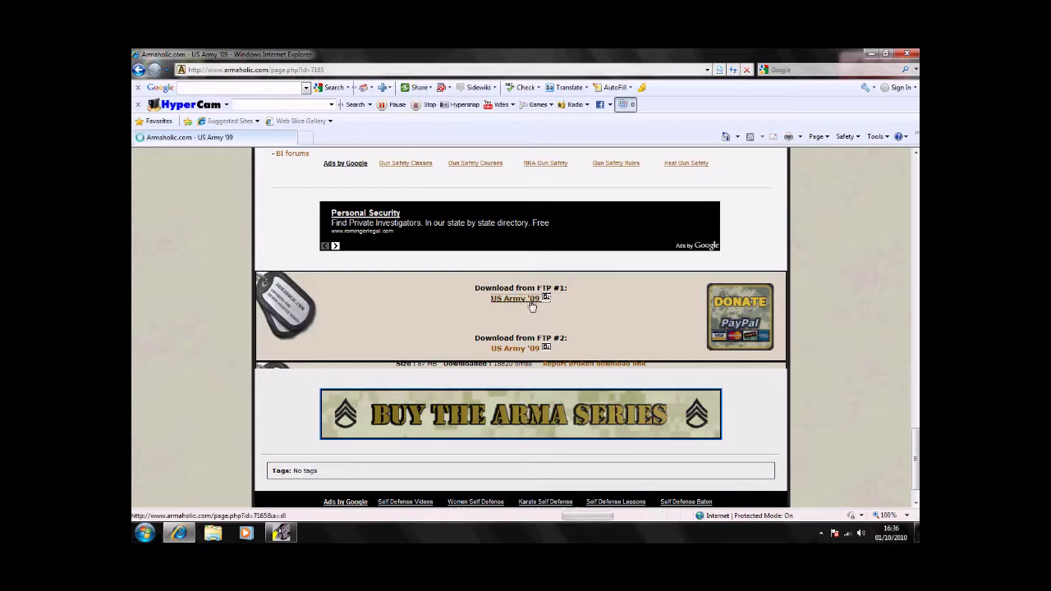
{"action": "left_click", "coordinate": [555, 297]}
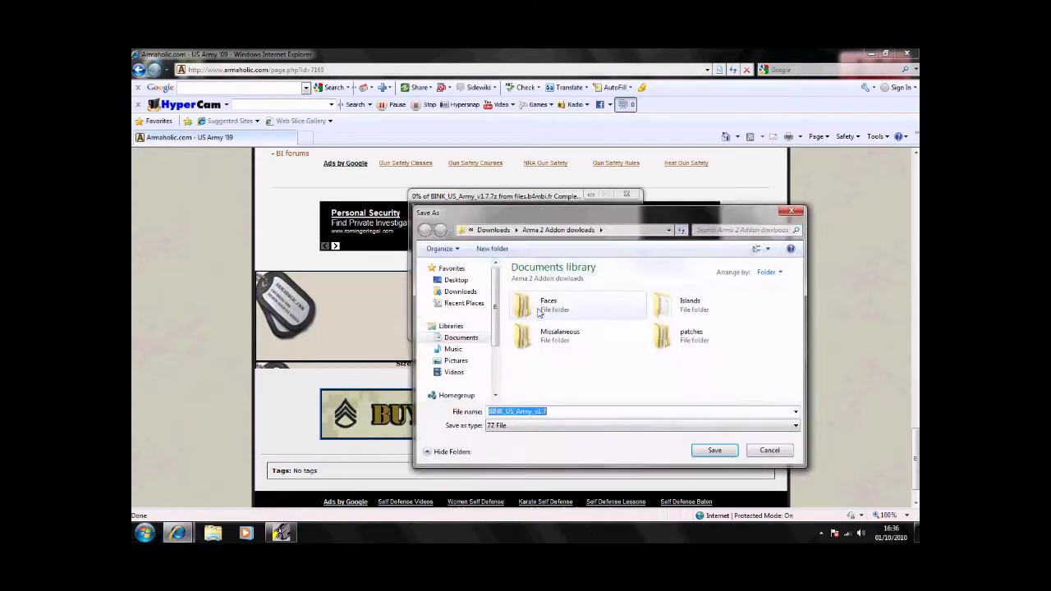
{"action": "left_click", "coordinate": [460, 338]}
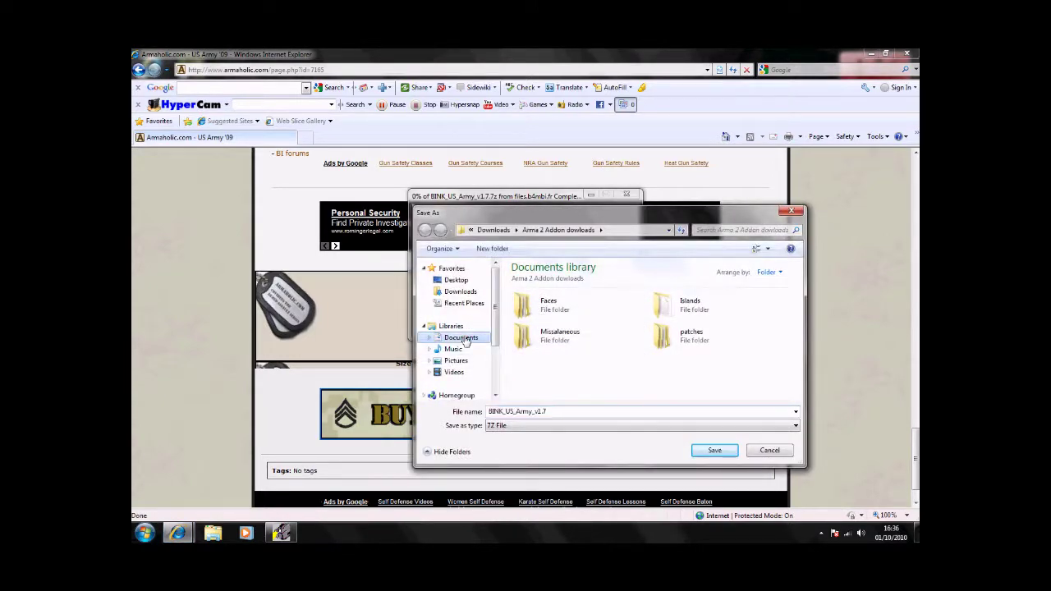
{"action": "double_click", "coordinate": [554, 339]}
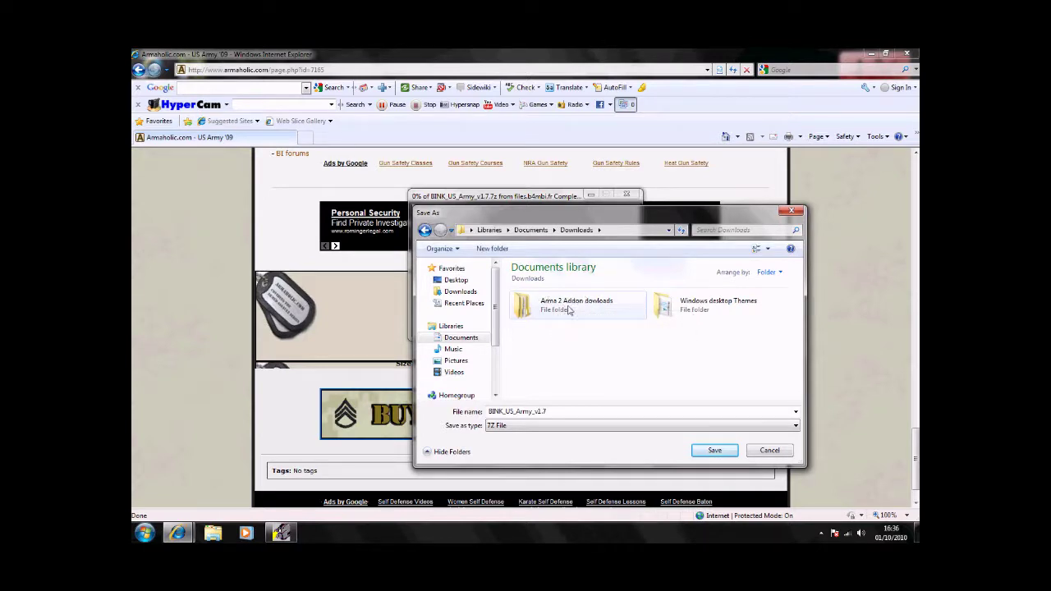
{"action": "double_click", "coordinate": [568, 310]}
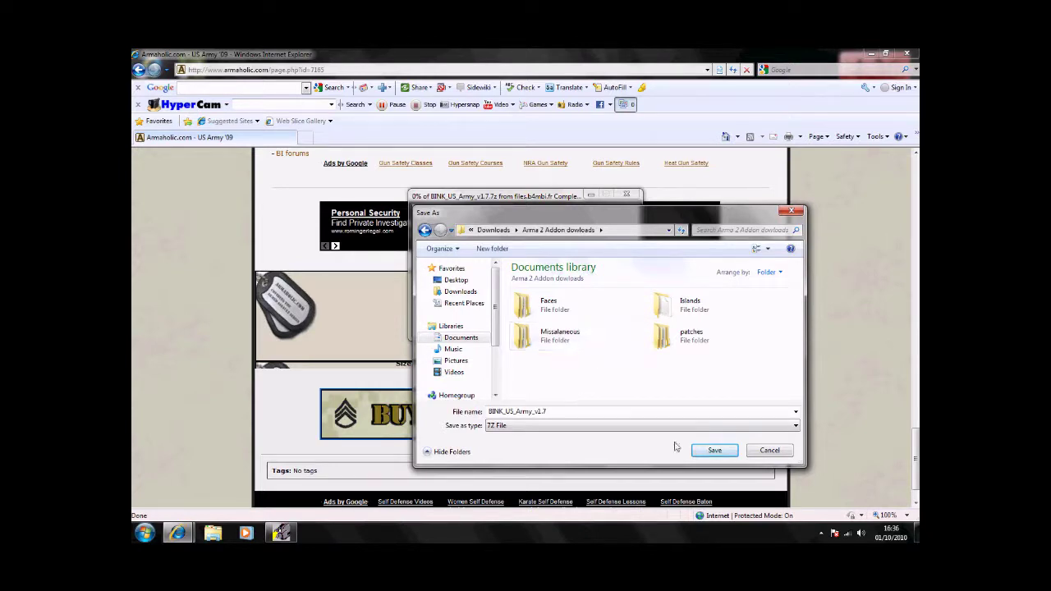
{"action": "left_click", "coordinate": [708, 453]}
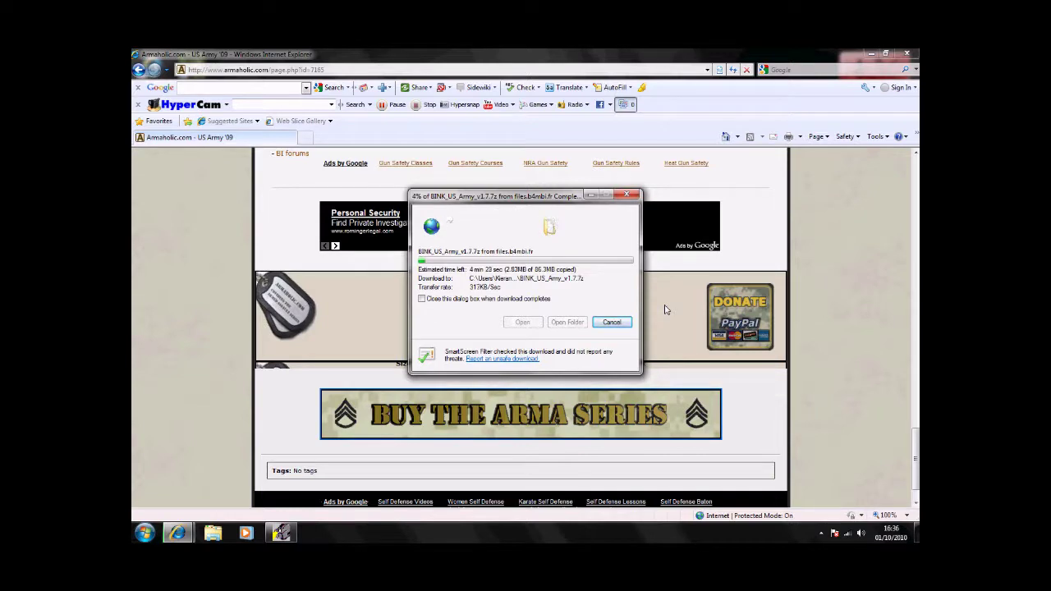
- Minimize the download dialog and start entering 7-zip.org as the new address
{"action": "left_click", "coordinate": [593, 195]}
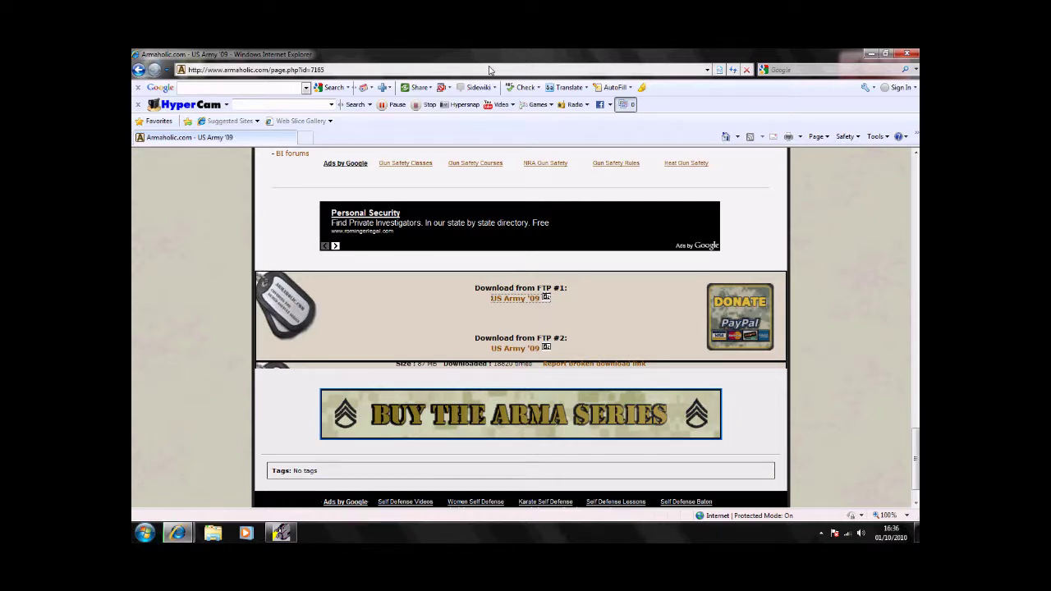
{"action": "left_click", "coordinate": [489, 68]}
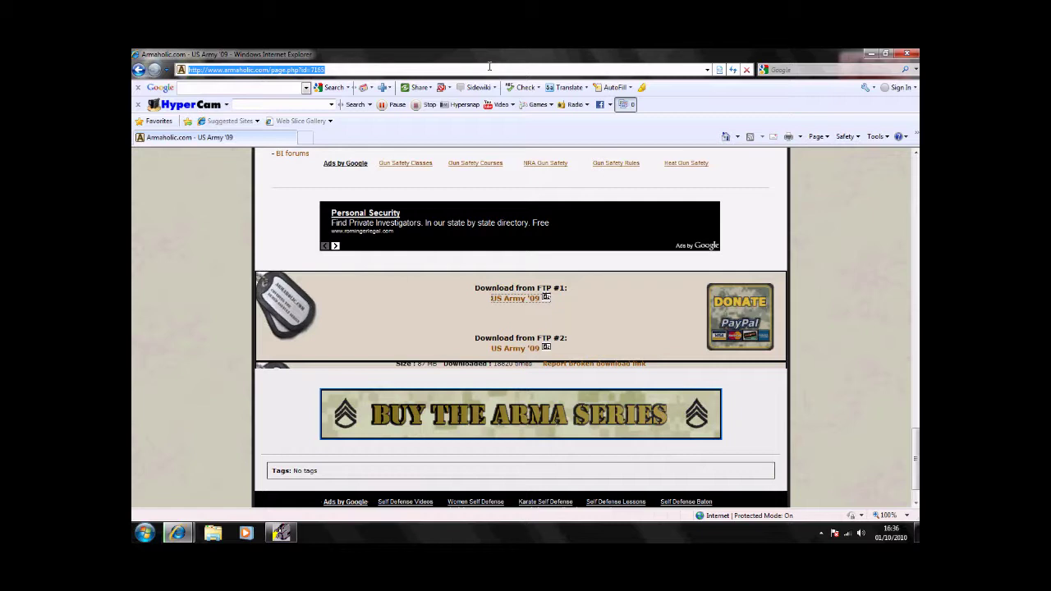
{"action": "type", "text": "7-z"}
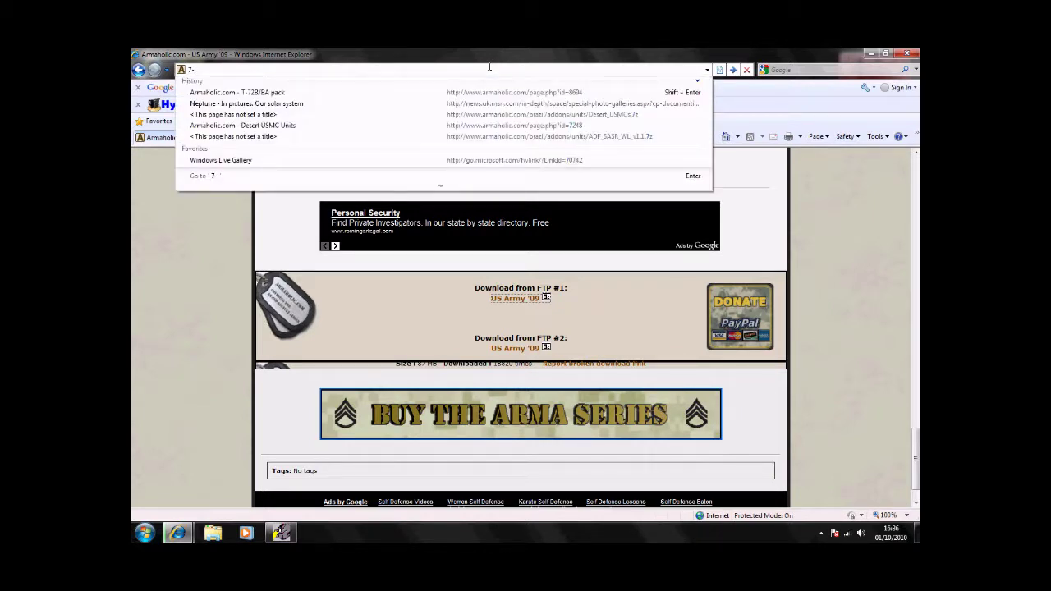
{"action": "type", "text": "ip.or"}
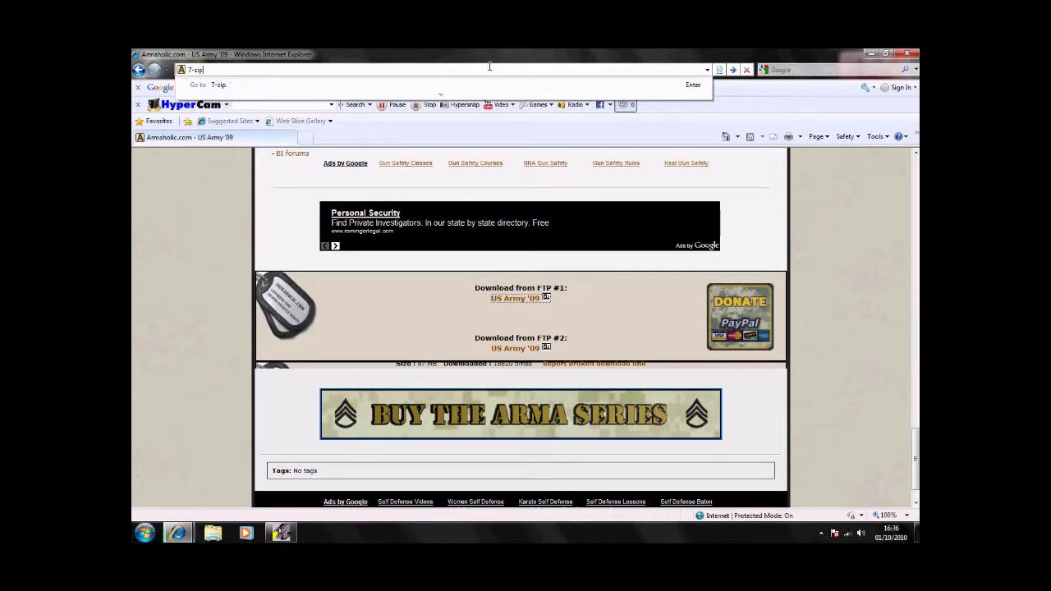
{"action": "type", "text": "g"}
{"action": "key", "text": "Return"}
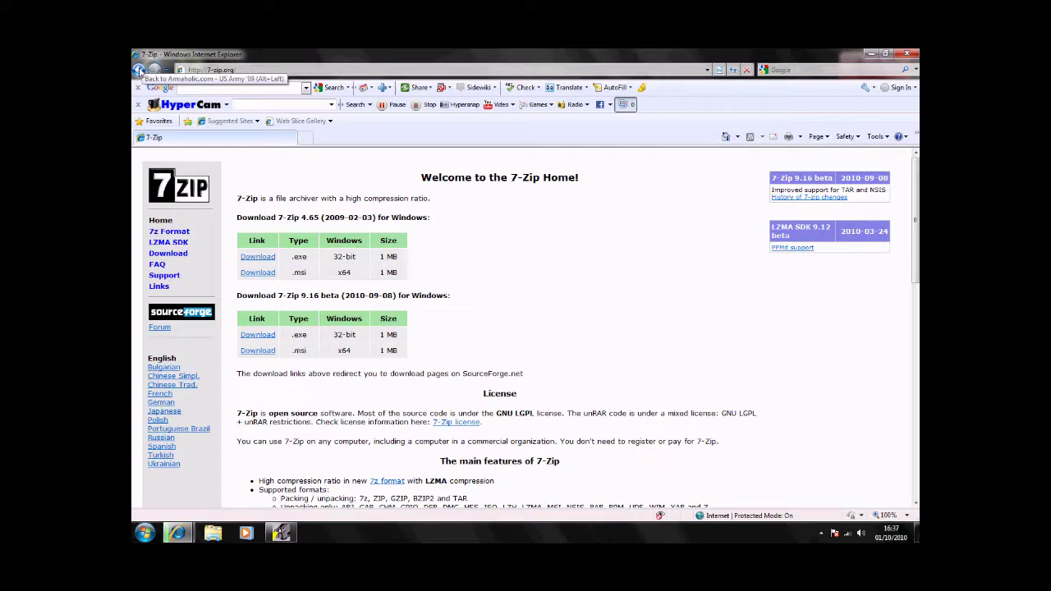
{"action": "left_click", "coordinate": [139, 71]}
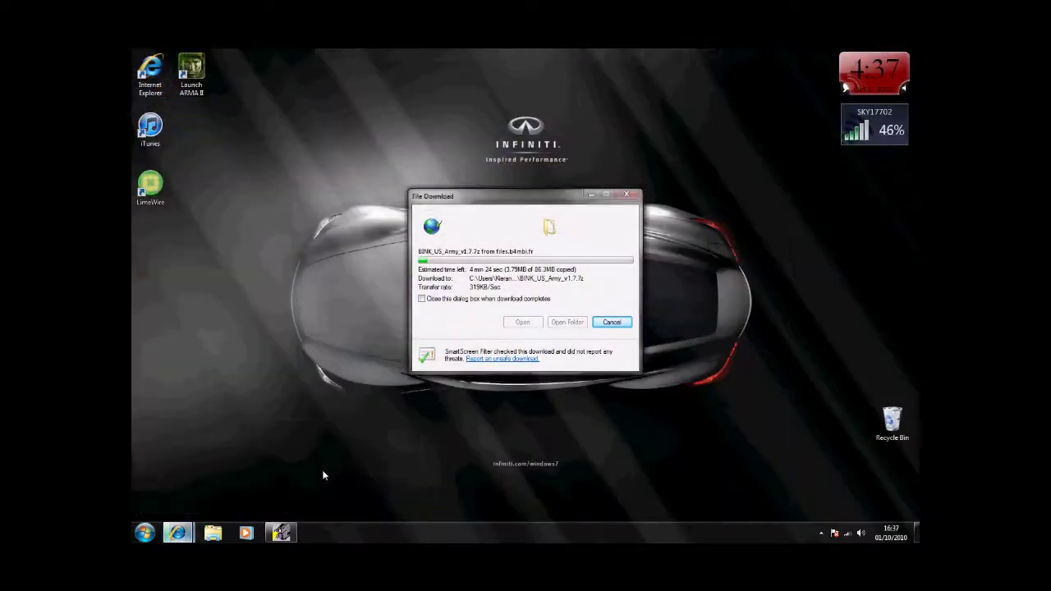
- After the download finishes, open the Arma 2 Addon downloads folder holding BINK_US_Army_v1.7.7z
{"action": "mouse_move", "coordinate": [177, 532]}
{"action": "left_click", "coordinate": [323, 473]}
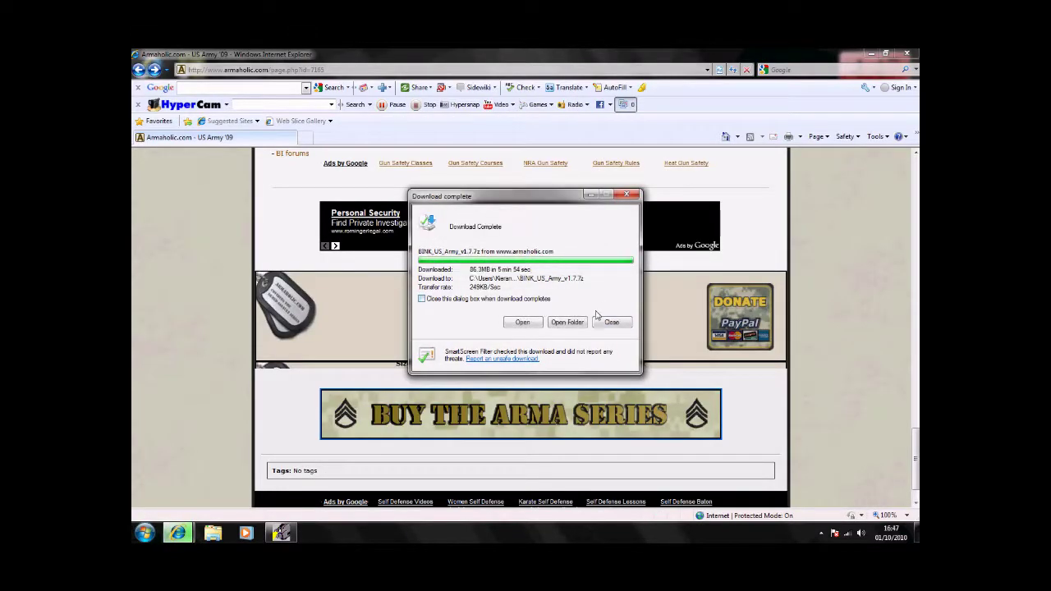
{"action": "left_click", "coordinate": [578, 323]}
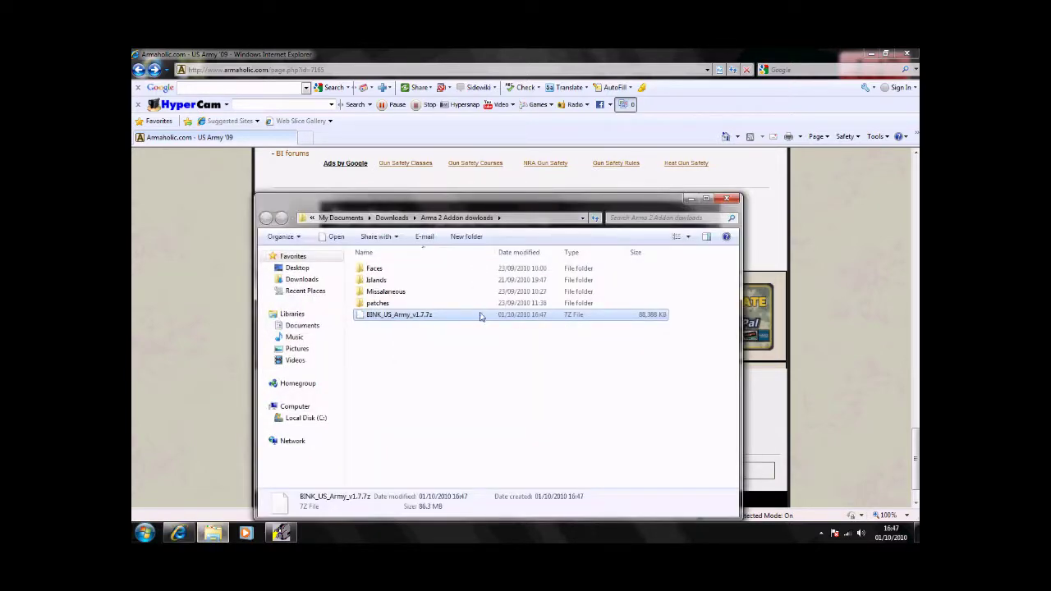
{"action": "right_click", "coordinate": [480, 317]}
{"action": "mouse_move", "coordinate": [507, 331]}
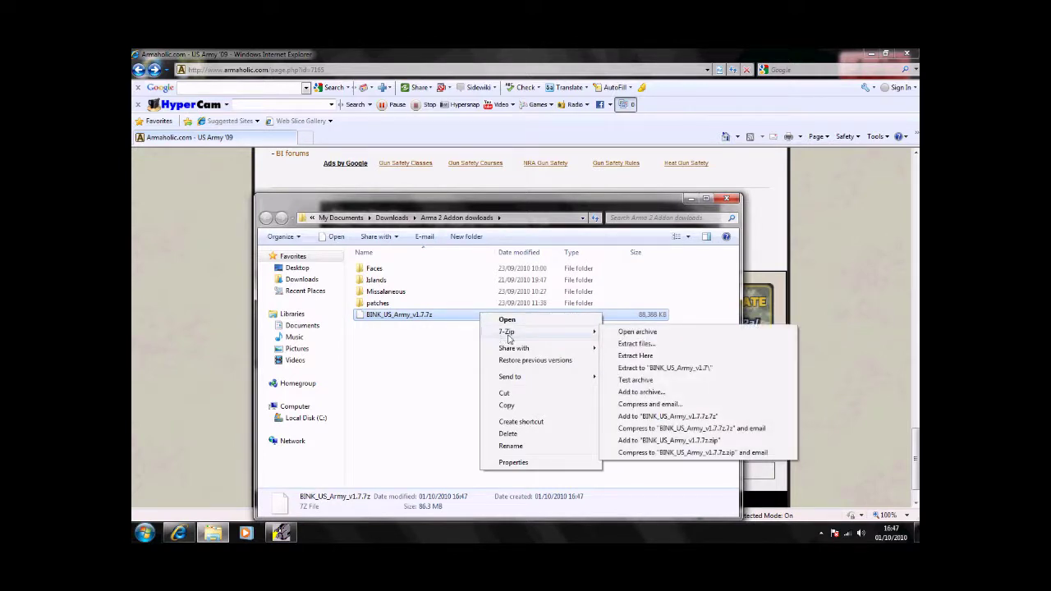
- Extract BINK_US_Army_v1.7.7z with 7-Zip using the default settings
{"action": "left_click", "coordinate": [634, 343]}
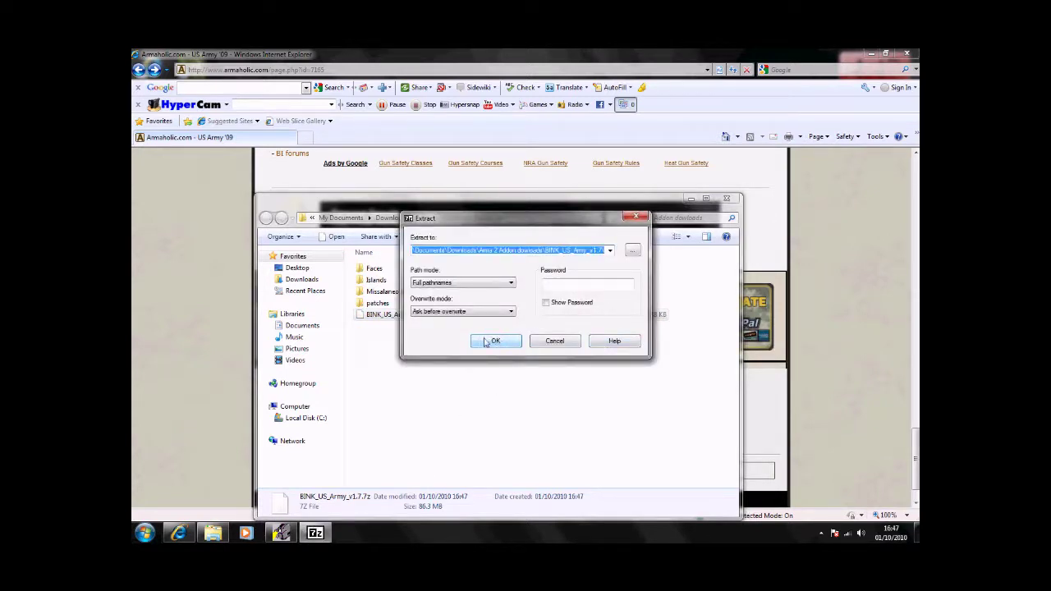
{"action": "left_click", "coordinate": [495, 340]}
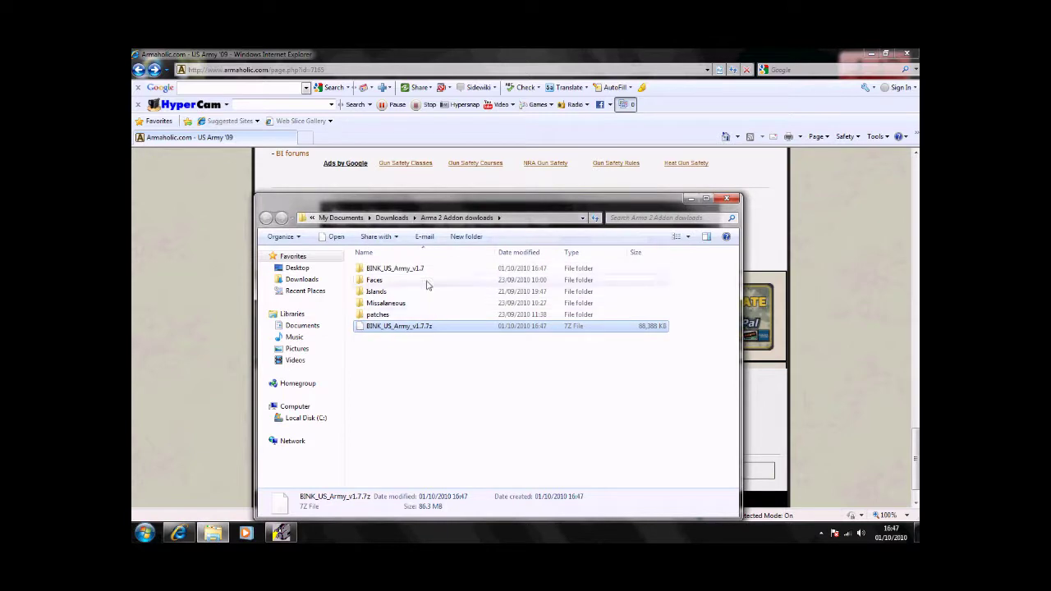
- Go into BINK_US_Army_v1.7\AddOns and select bink_us_acu.pbo.BINK.bisign
{"action": "double_click", "coordinate": [411, 271]}
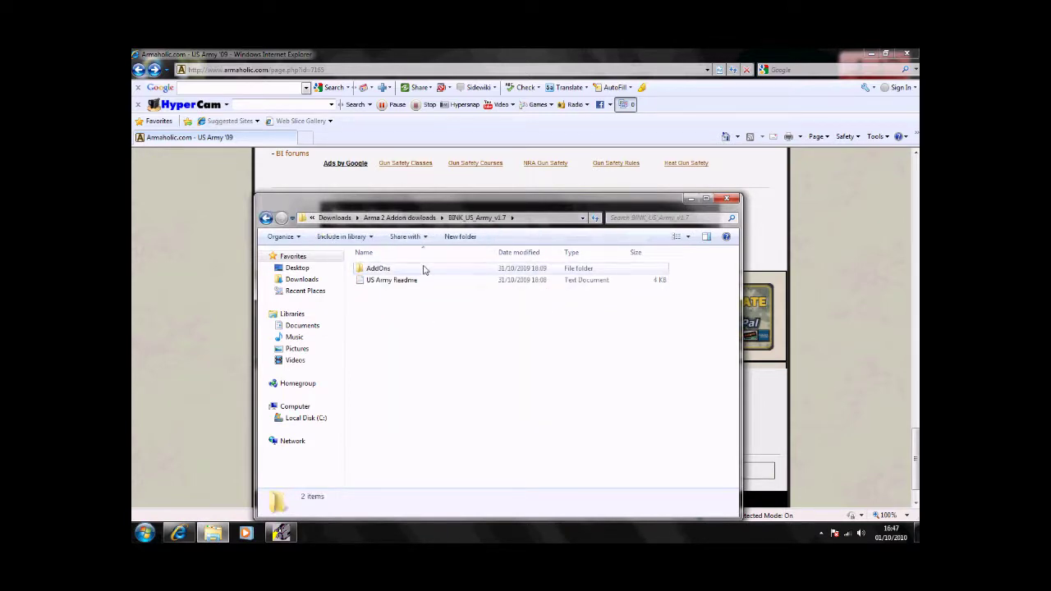
{"action": "double_click", "coordinate": [424, 270]}
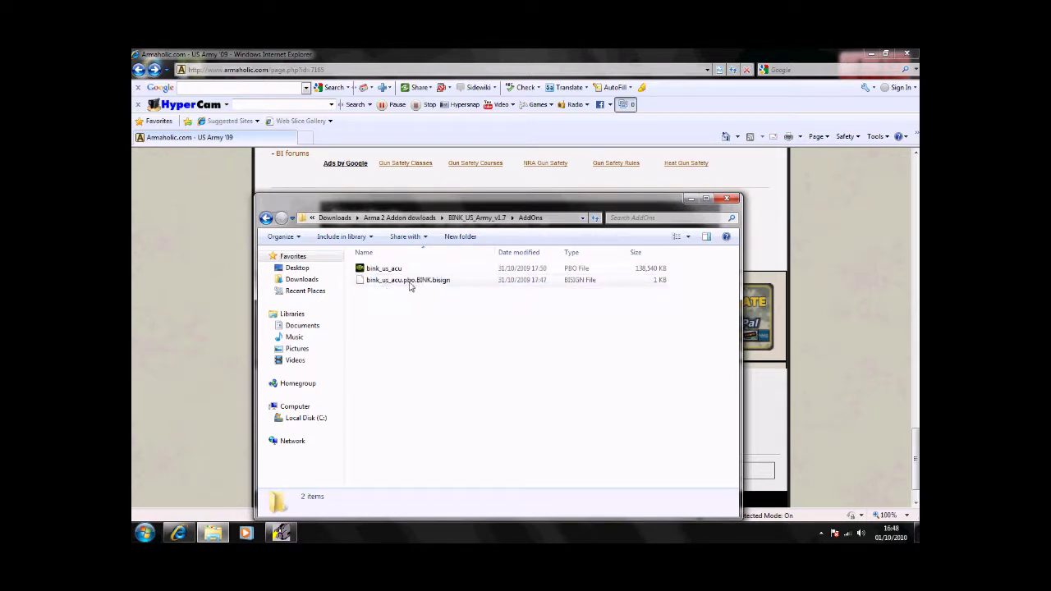
{"action": "left_click", "coordinate": [408, 284]}
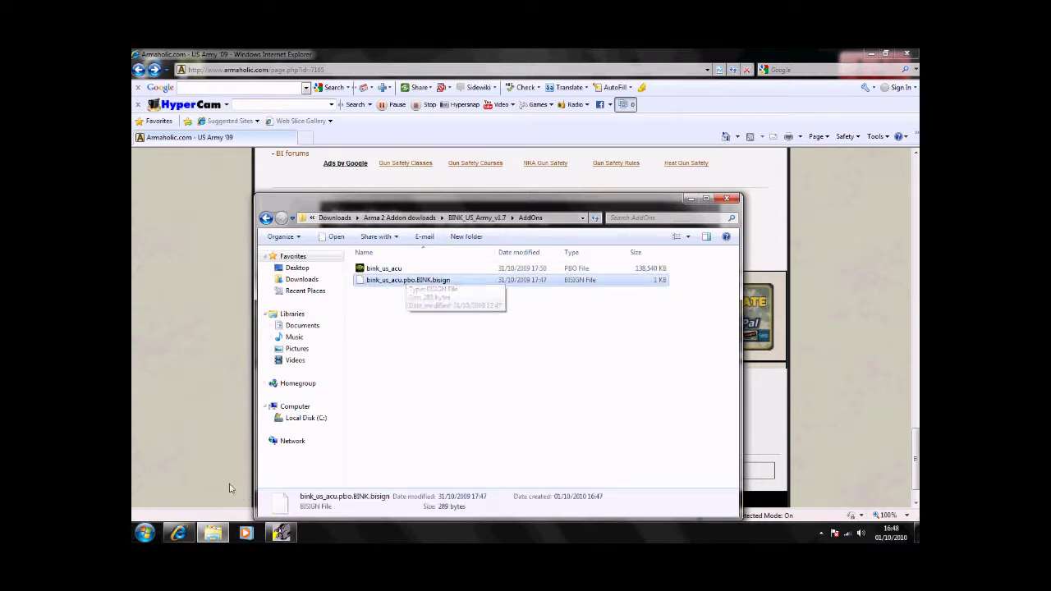
{"action": "left_click", "coordinate": [870, 53]}
{"action": "left_click_drag", "start_coordinate": [657, 200], "coordinate": [660, 184]}
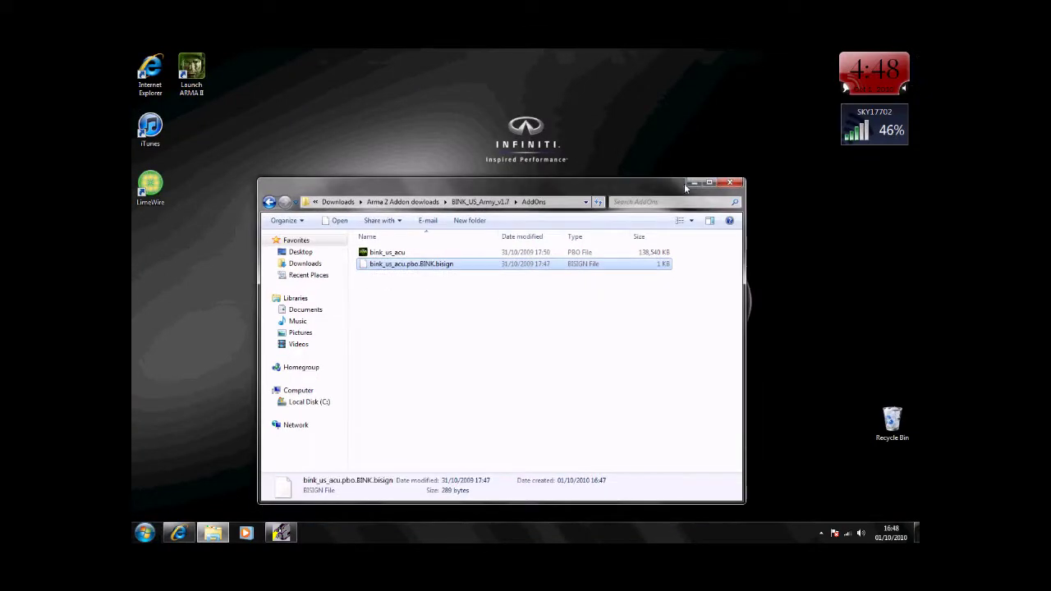
{"action": "left_click", "coordinate": [688, 187]}
{"action": "left_click", "coordinate": [144, 532]}
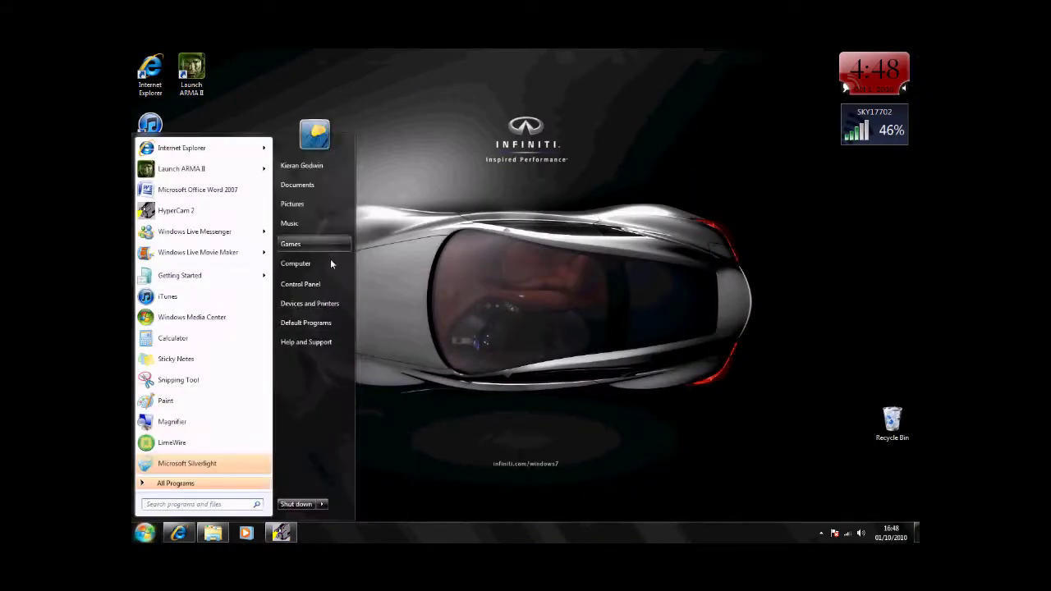
{"action": "left_click", "coordinate": [305, 263]}
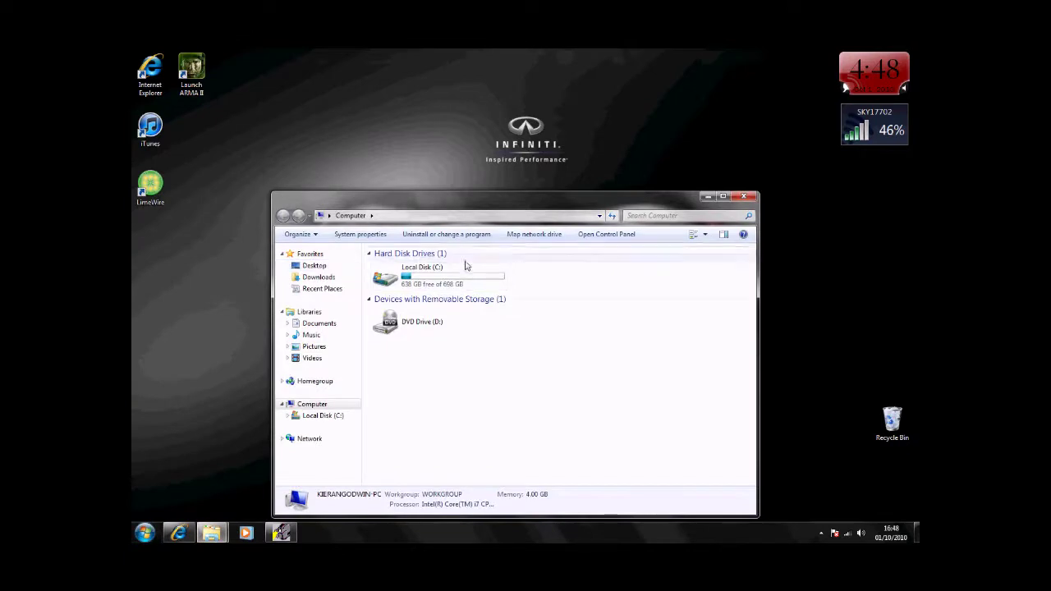
{"action": "double_click", "coordinate": [438, 285]}
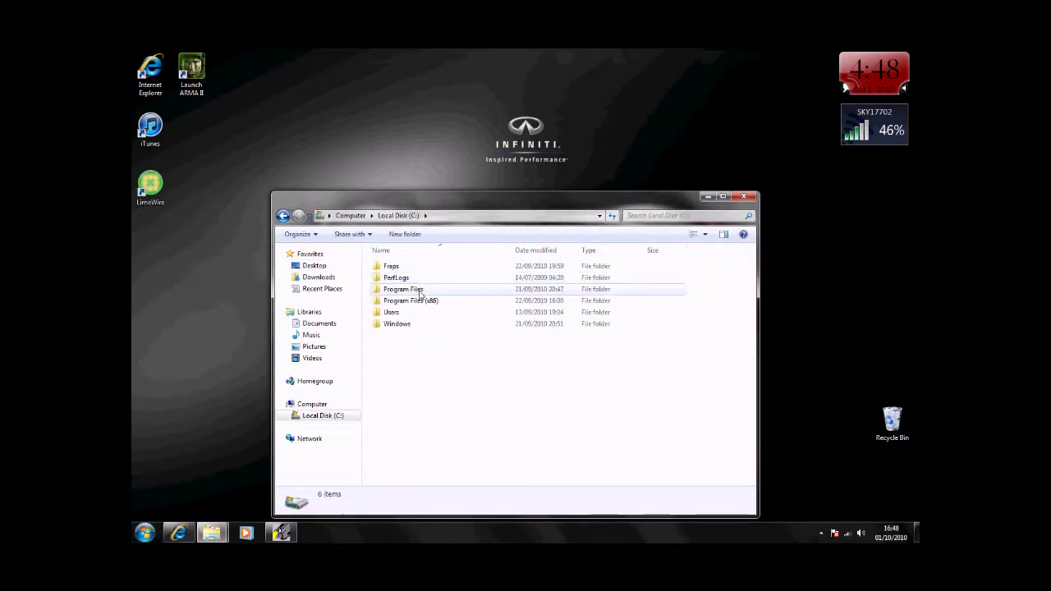
{"action": "double_click", "coordinate": [415, 289]}
{"action": "double_click", "coordinate": [419, 279]}
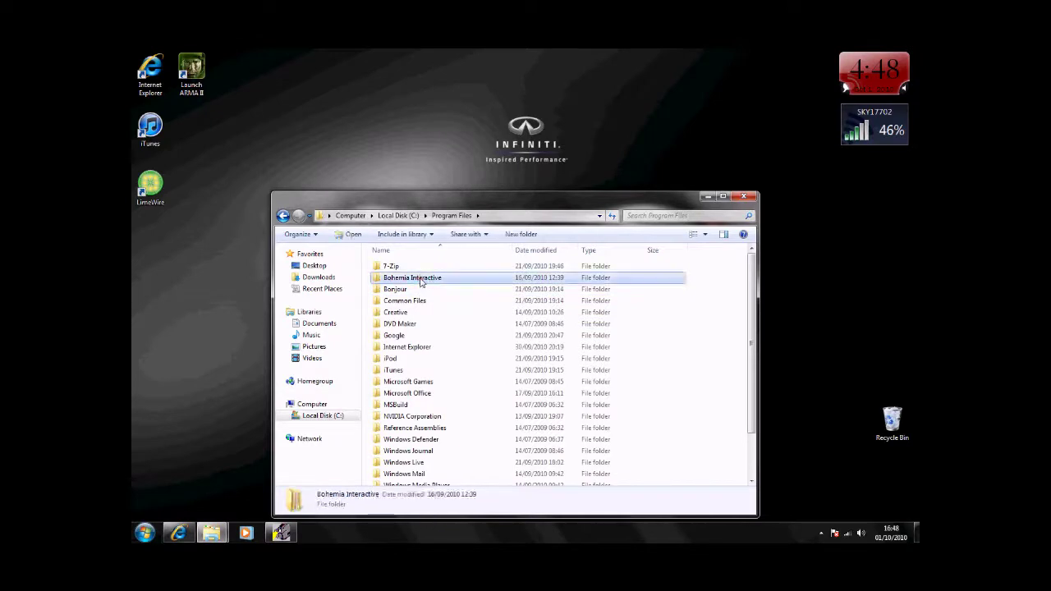
{"action": "double_click", "coordinate": [419, 279]}
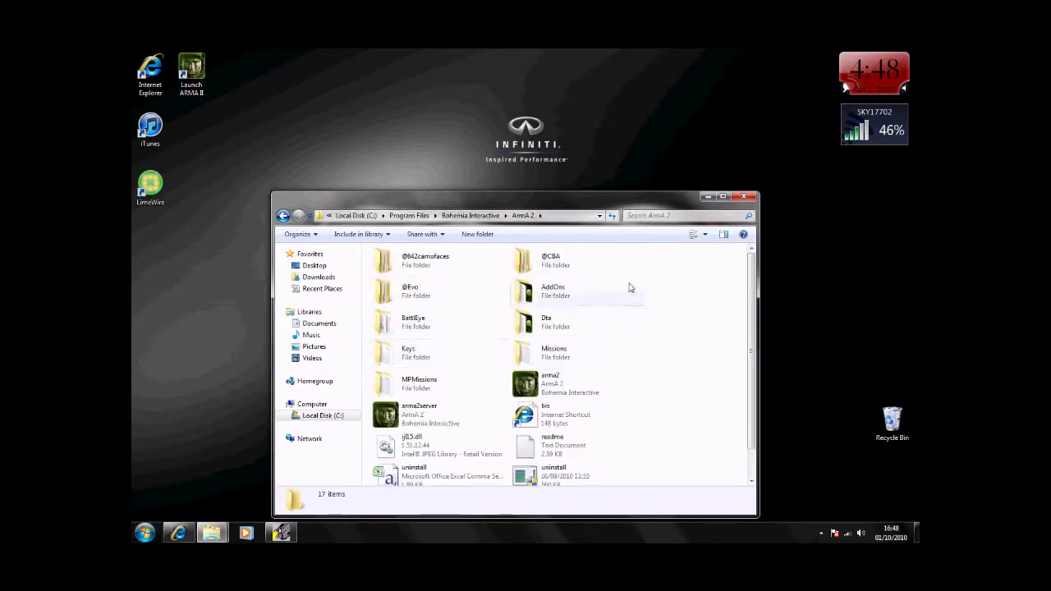
{"action": "right_click", "coordinate": [682, 285]}
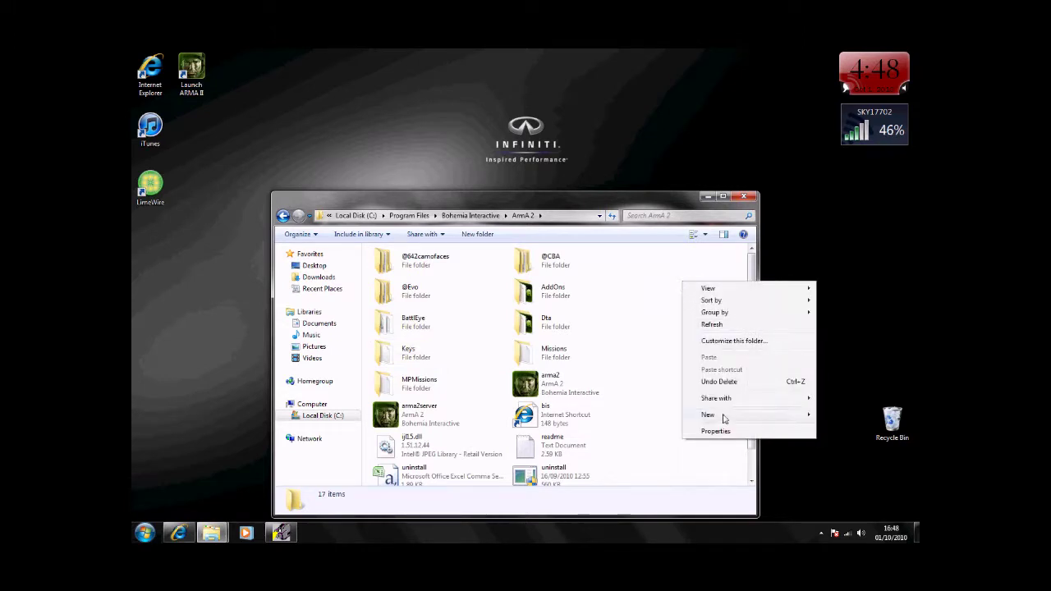
{"action": "mouse_move", "coordinate": [707, 415]}
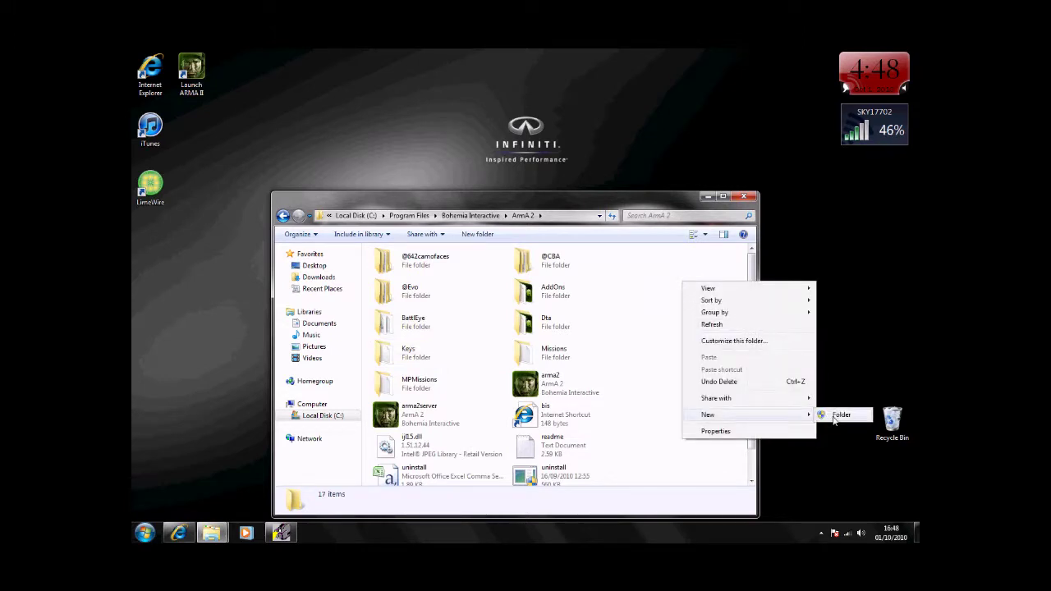
{"action": "left_click", "coordinate": [835, 419]}
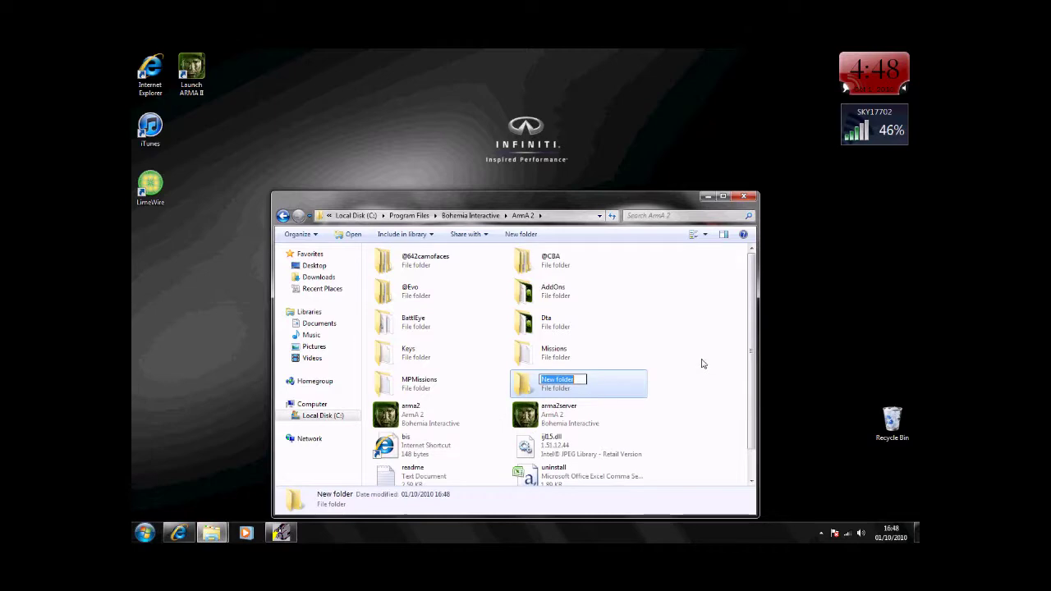
{"action": "type", "text": "@A"}
{"action": "type", "text": "rmy"}
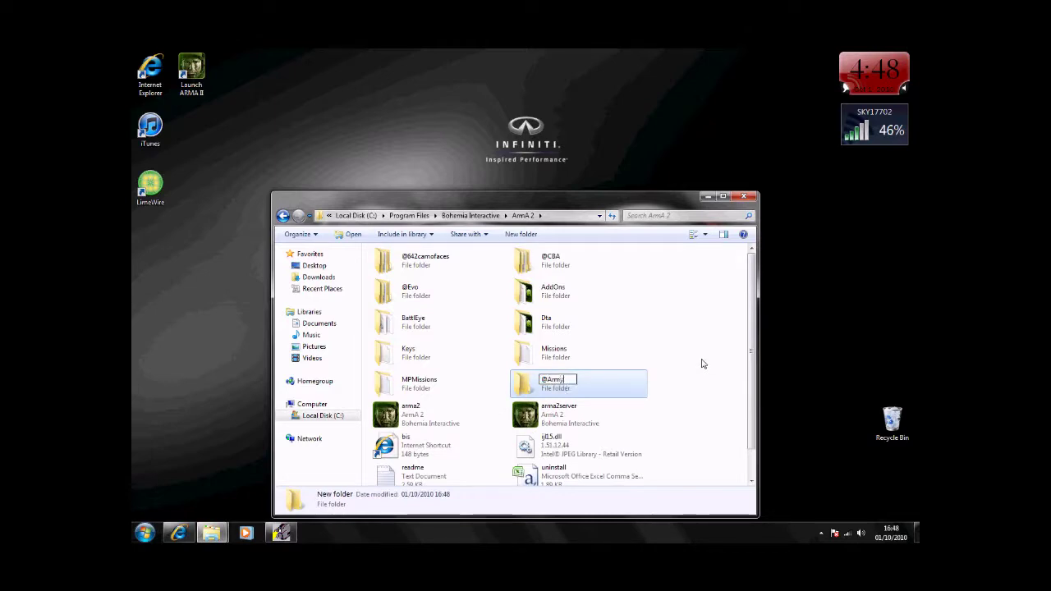
{"action": "type", "text": "o"}
{"action": "key", "text": "Return"}
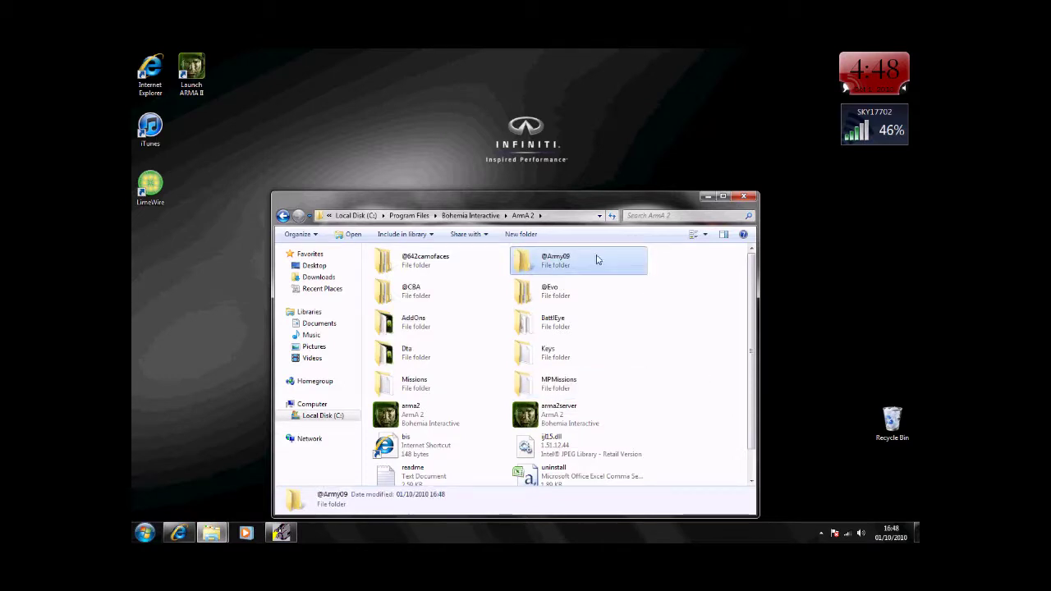
{"action": "double_click", "coordinate": [593, 262]}
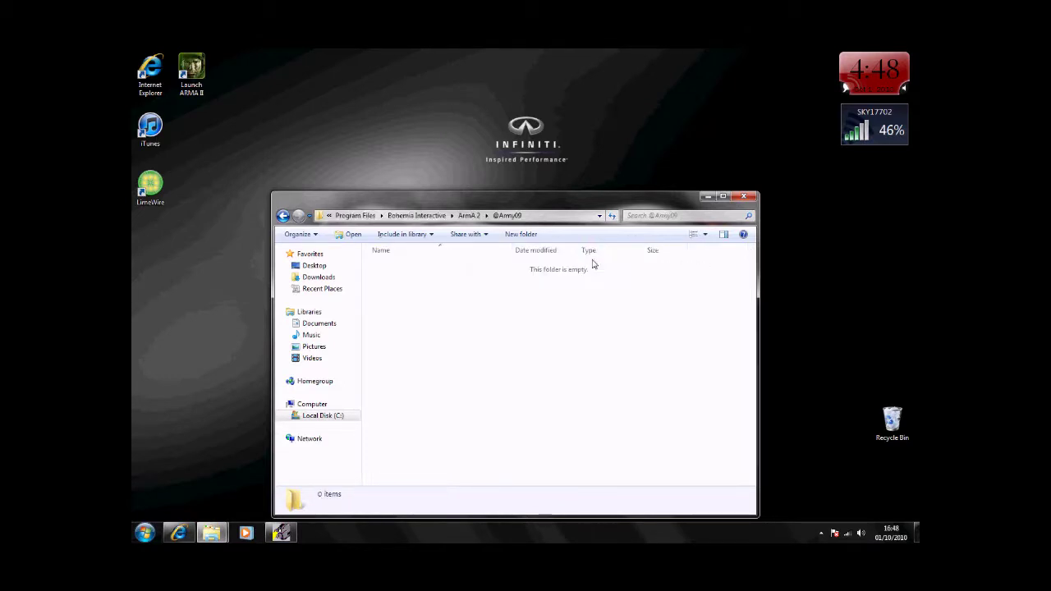
{"action": "right_click", "coordinate": [453, 299]}
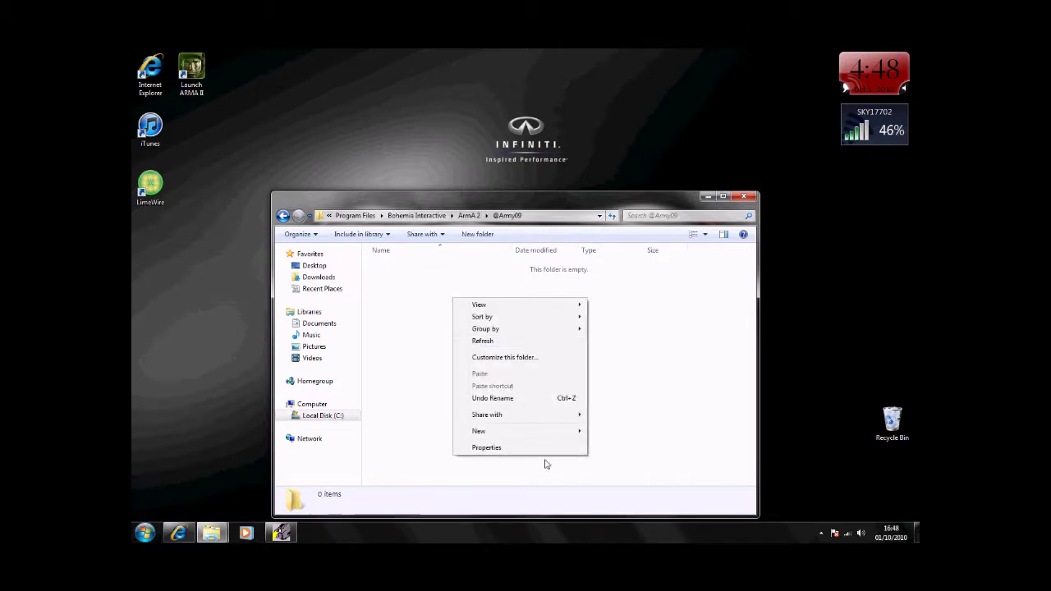
{"action": "mouse_move", "coordinate": [517, 430]}
{"action": "left_click", "coordinate": [616, 434]}
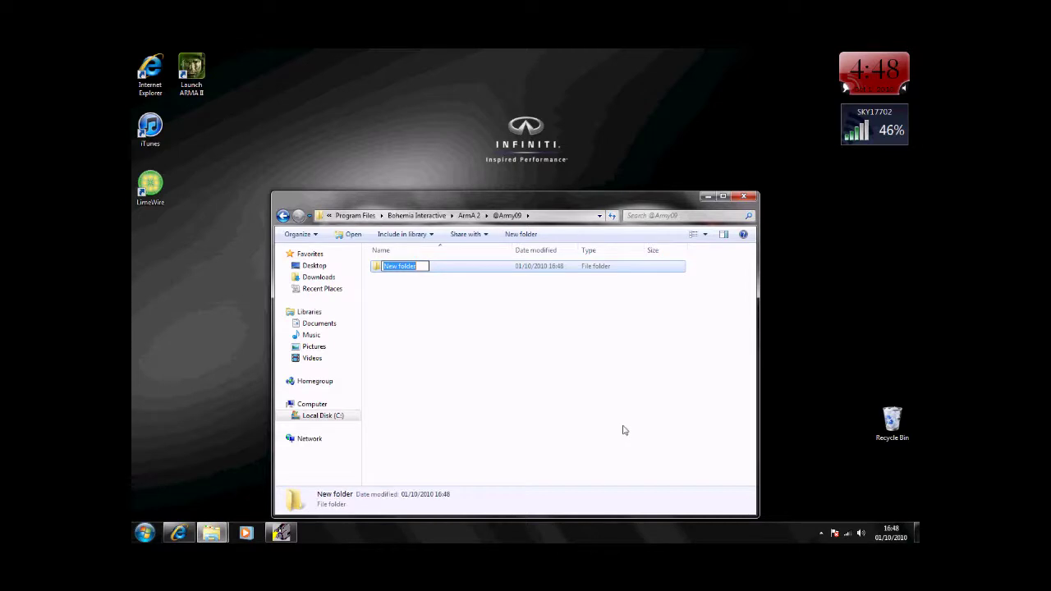
{"action": "type", "text": "Addons"}
{"action": "key", "text": "Return"}
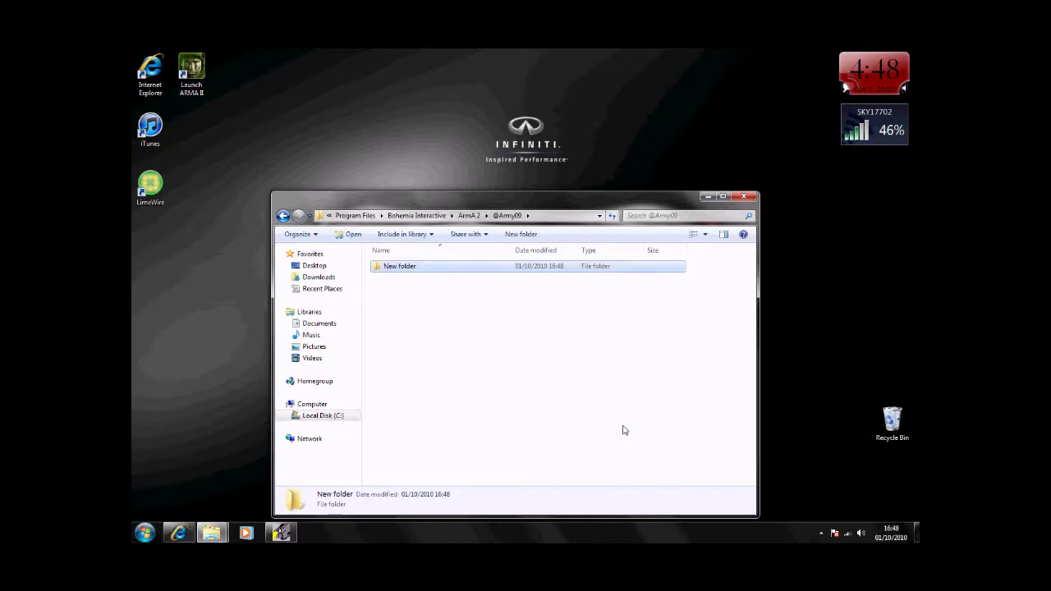
{"action": "key", "text": "Return"}
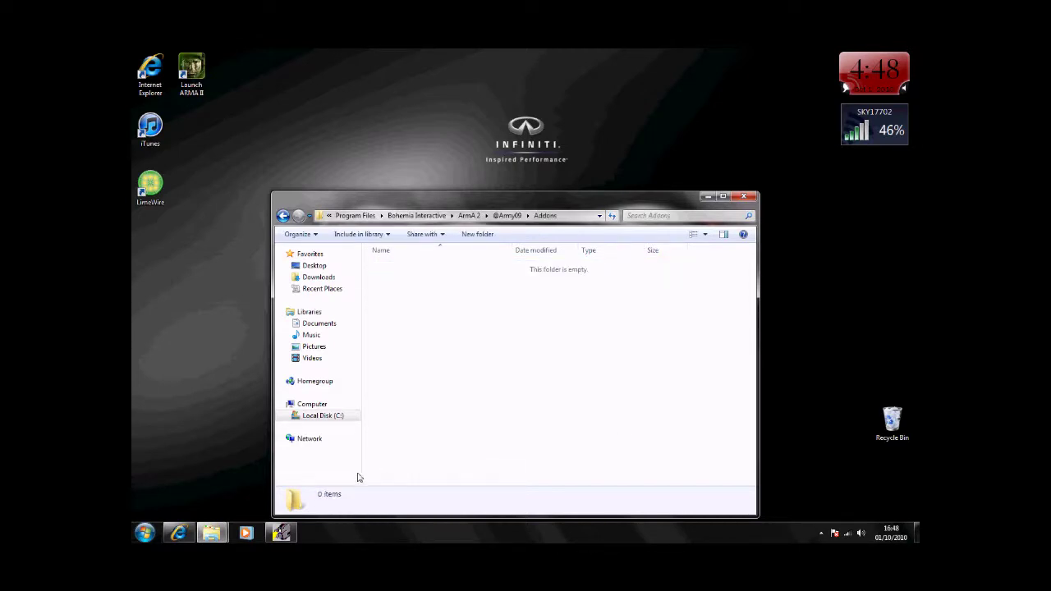
{"action": "left_click", "coordinate": [211, 534]}
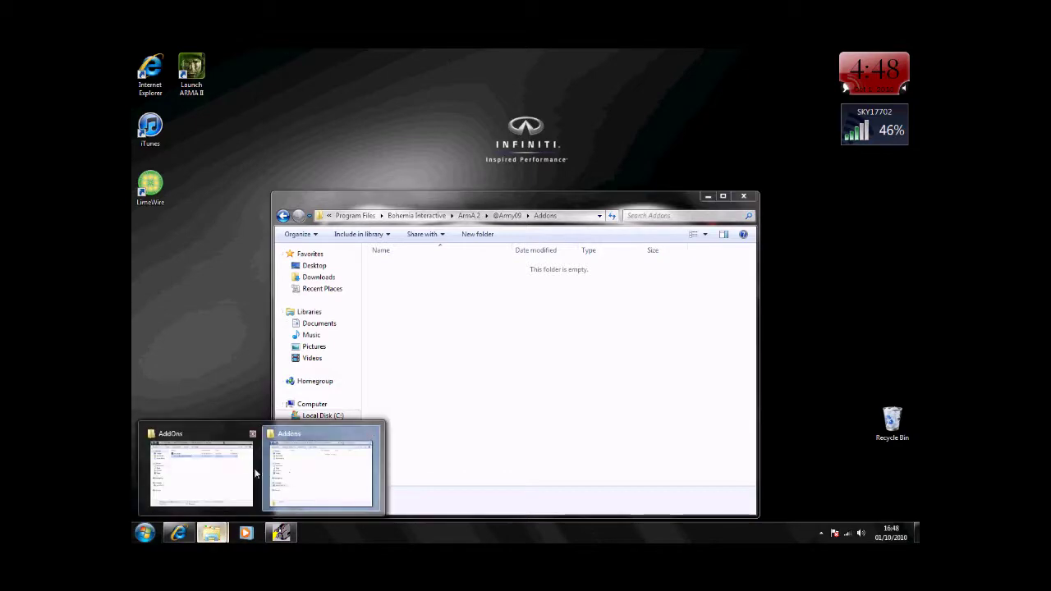
{"action": "left_click", "coordinate": [207, 458]}
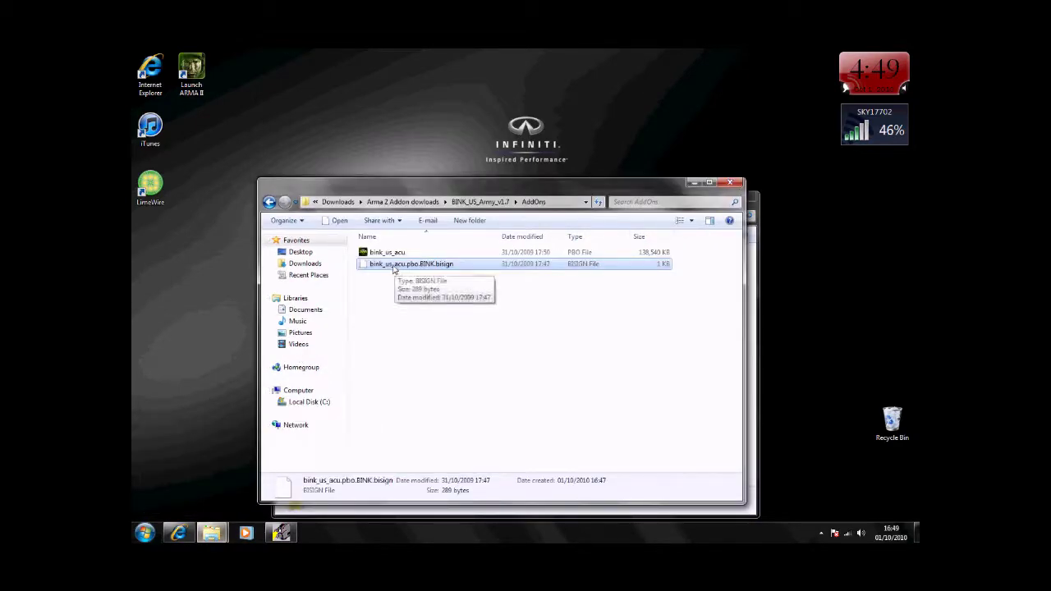
{"action": "right_click", "coordinate": [394, 269]}
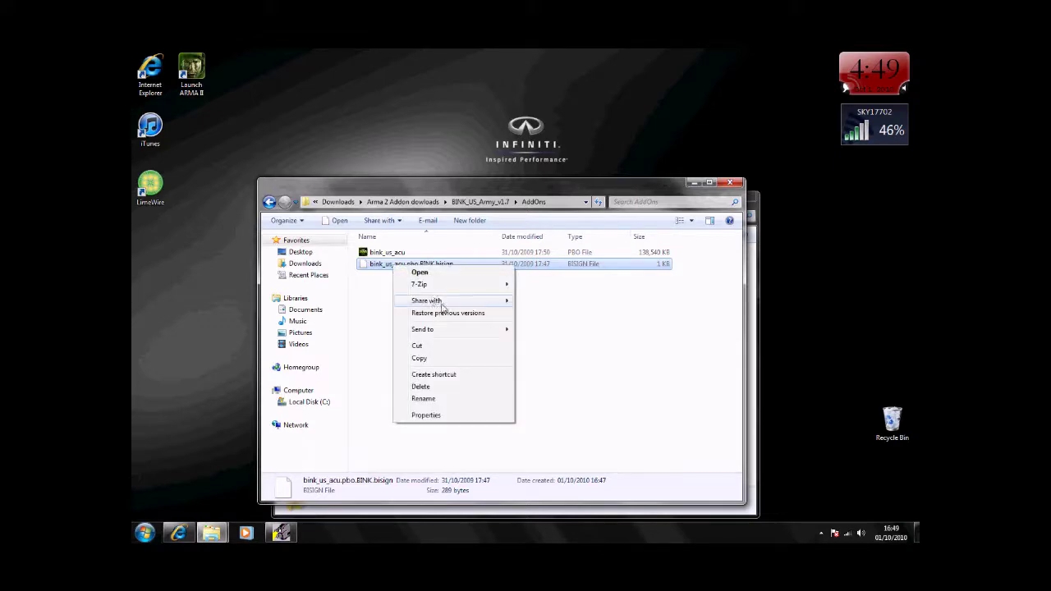
{"action": "left_click", "coordinate": [444, 358]}
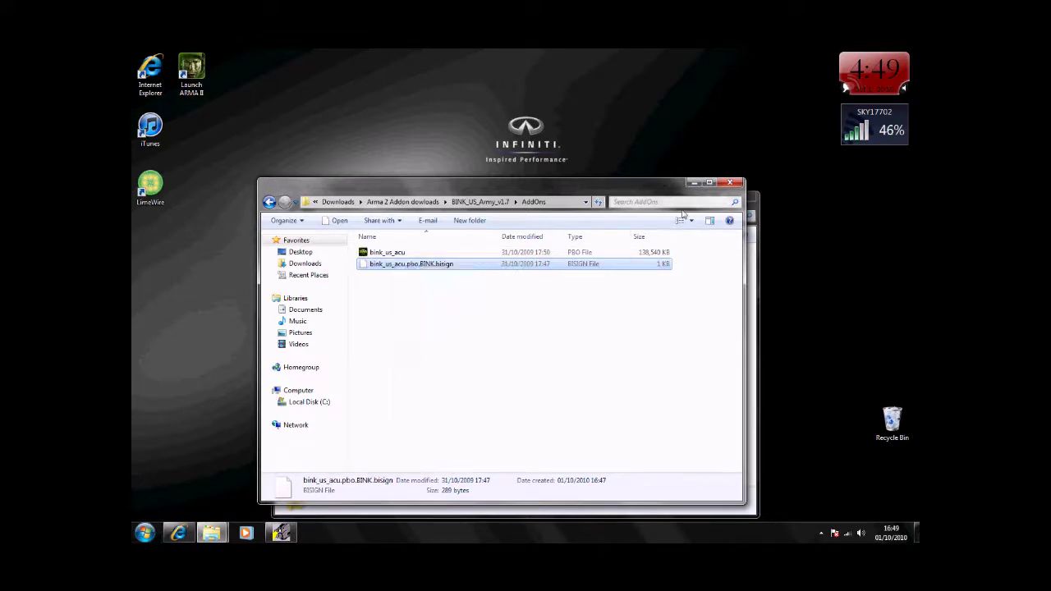
{"action": "left_click", "coordinate": [692, 182]}
{"action": "right_click", "coordinate": [555, 284]}
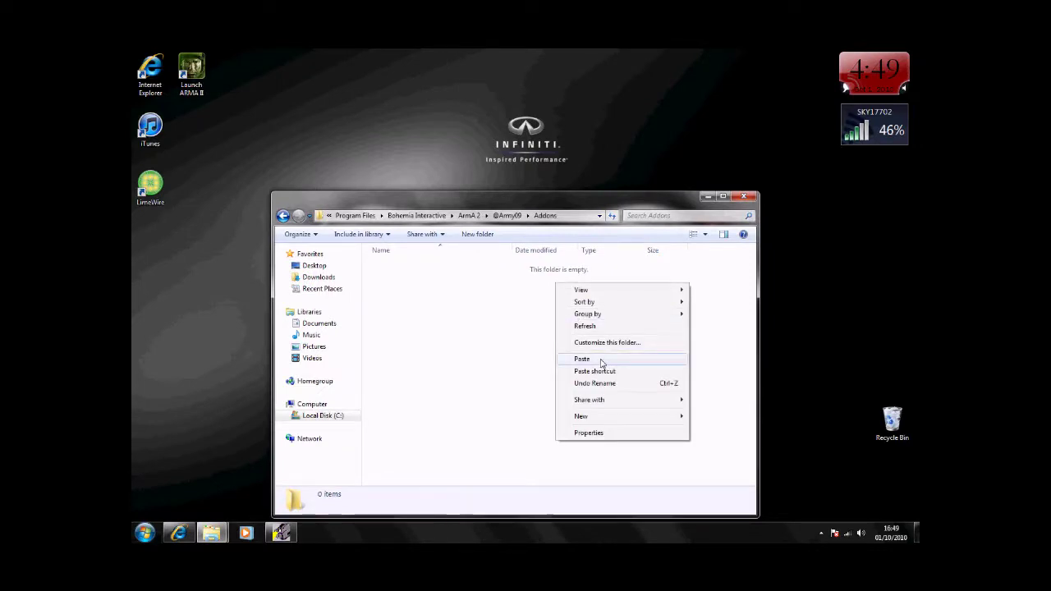
{"action": "left_click", "coordinate": [600, 362]}
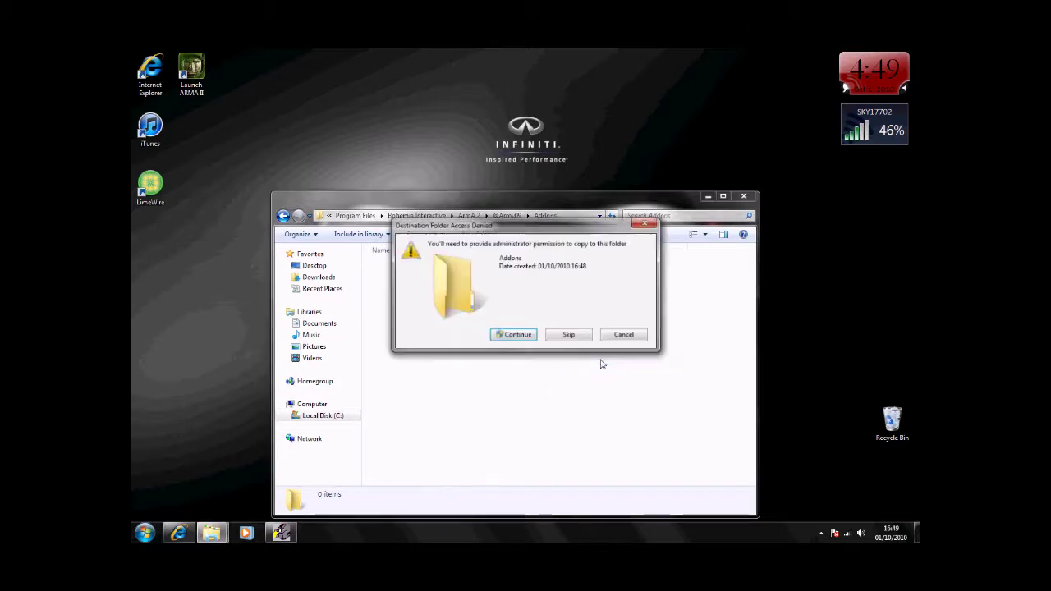
{"action": "left_click", "coordinate": [526, 339]}
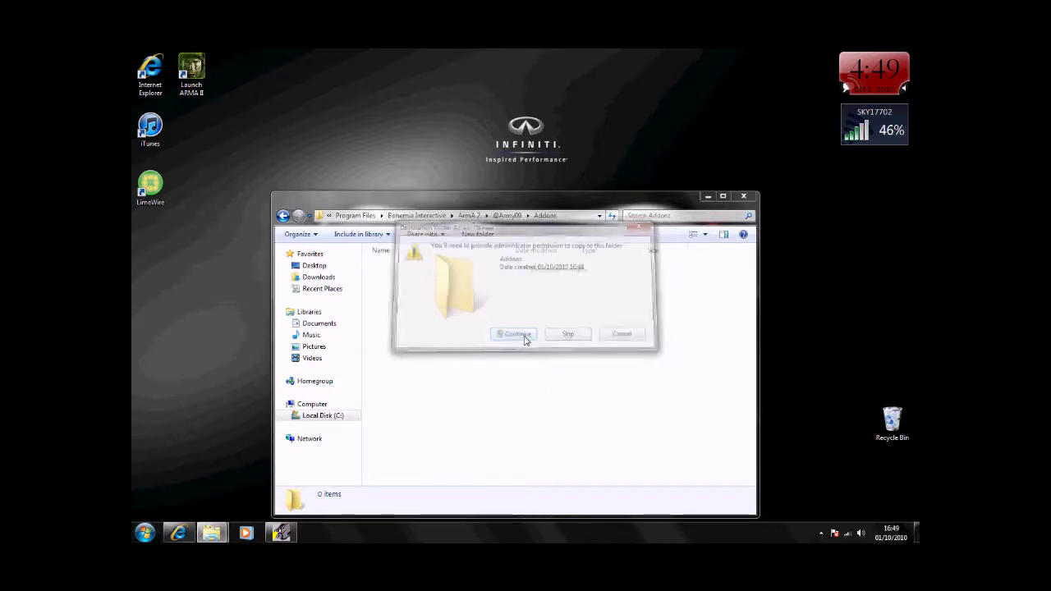
{"action": "left_click", "coordinate": [282, 215]}
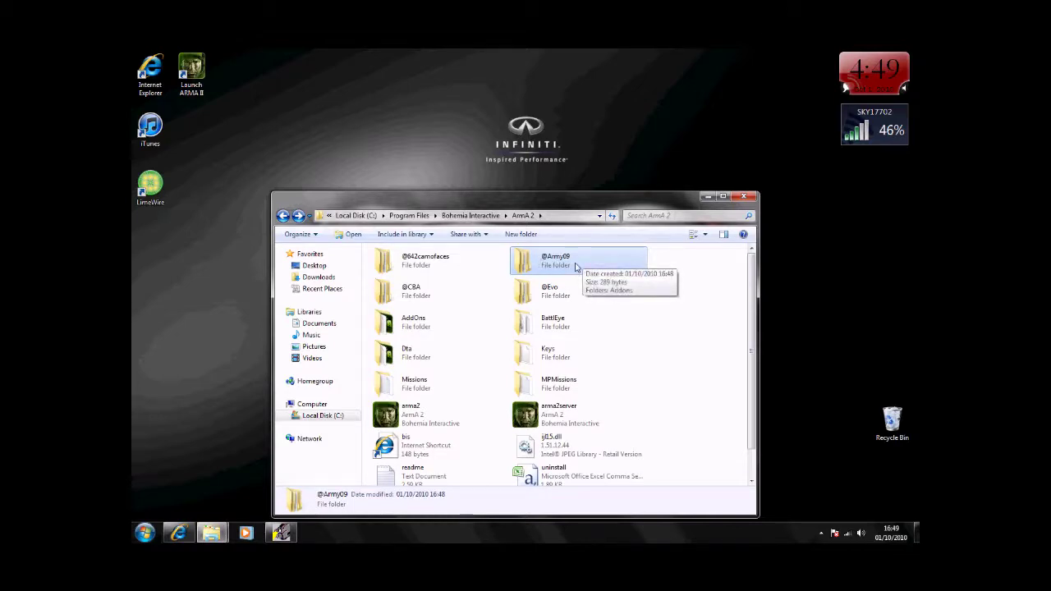
{"action": "double_click", "coordinate": [575, 264]}
{"action": "double_click", "coordinate": [410, 268]}
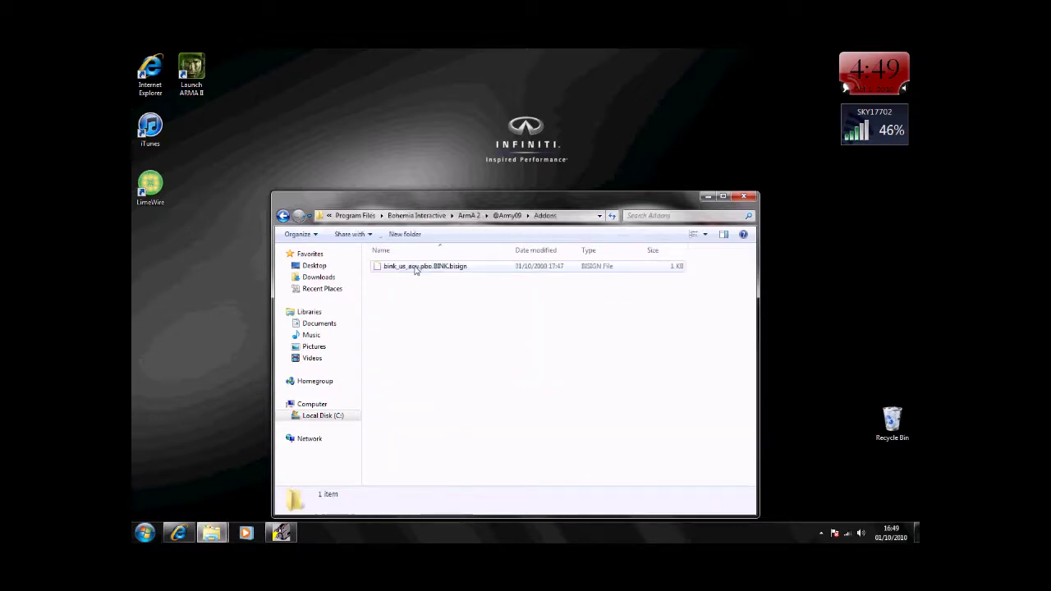
{"action": "left_click", "coordinate": [283, 216]}
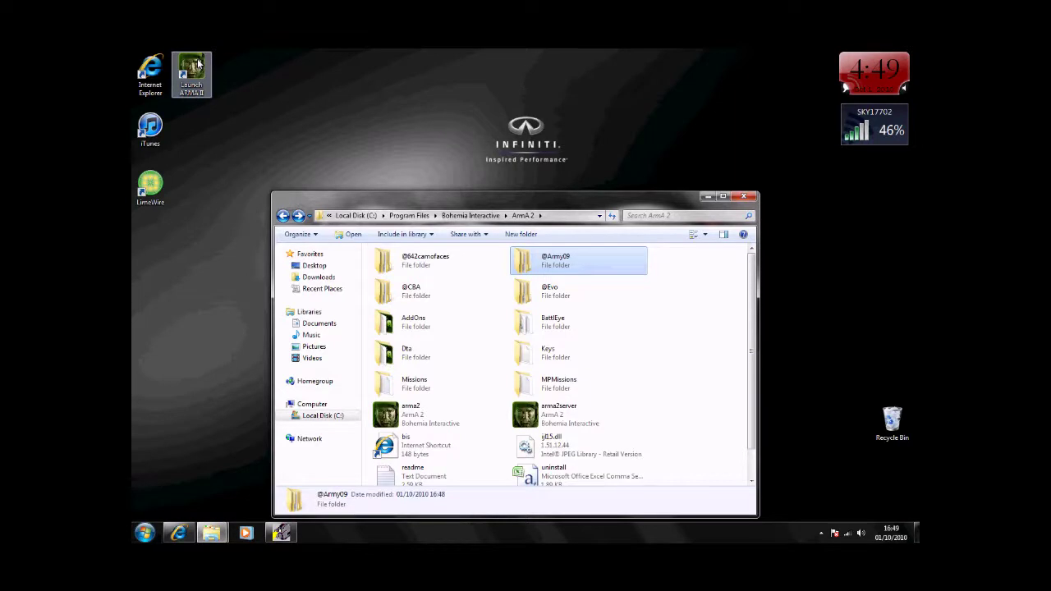
{"action": "right_click", "coordinate": [198, 64]}
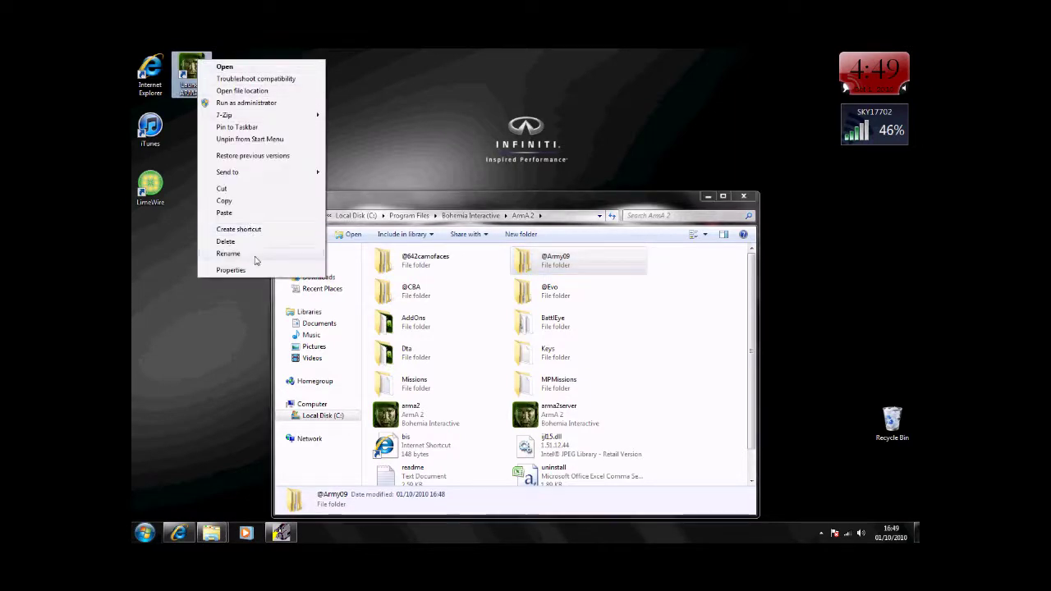
{"action": "left_click", "coordinate": [256, 270]}
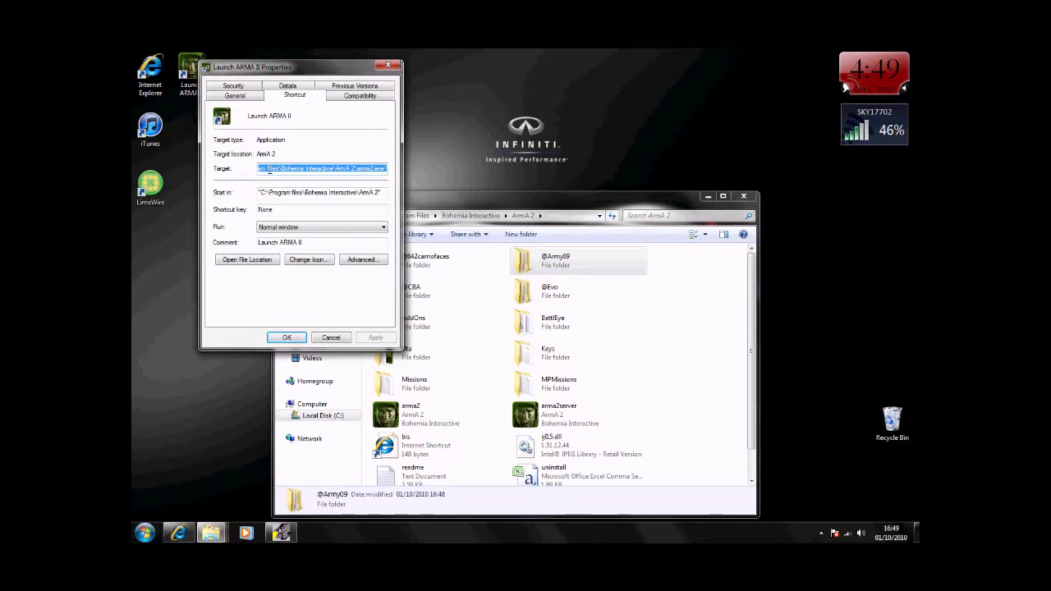
{"action": "key", "text": "End"}
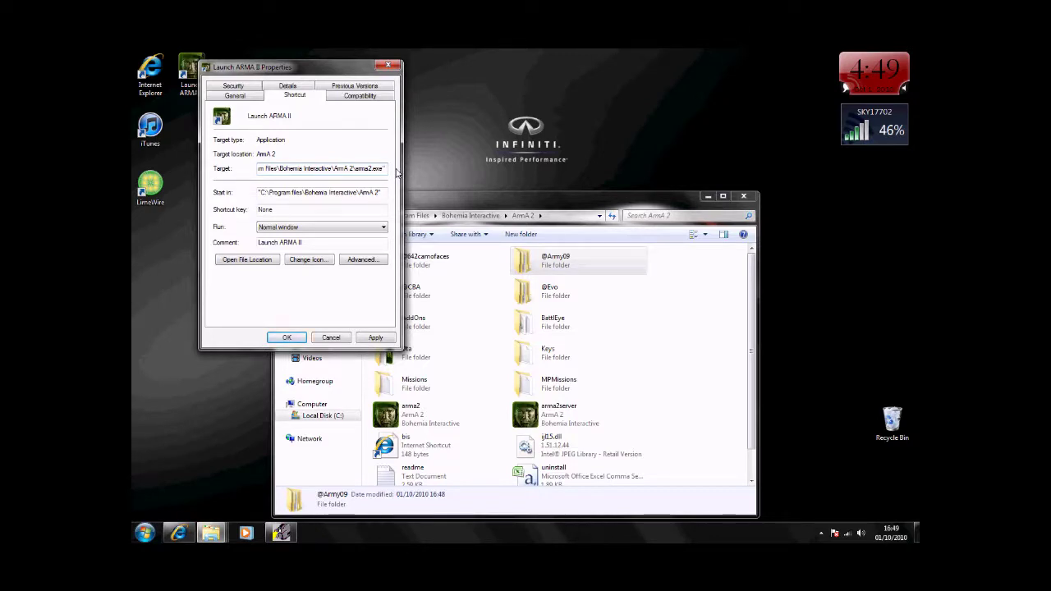
{"action": "type", "text": "-"}
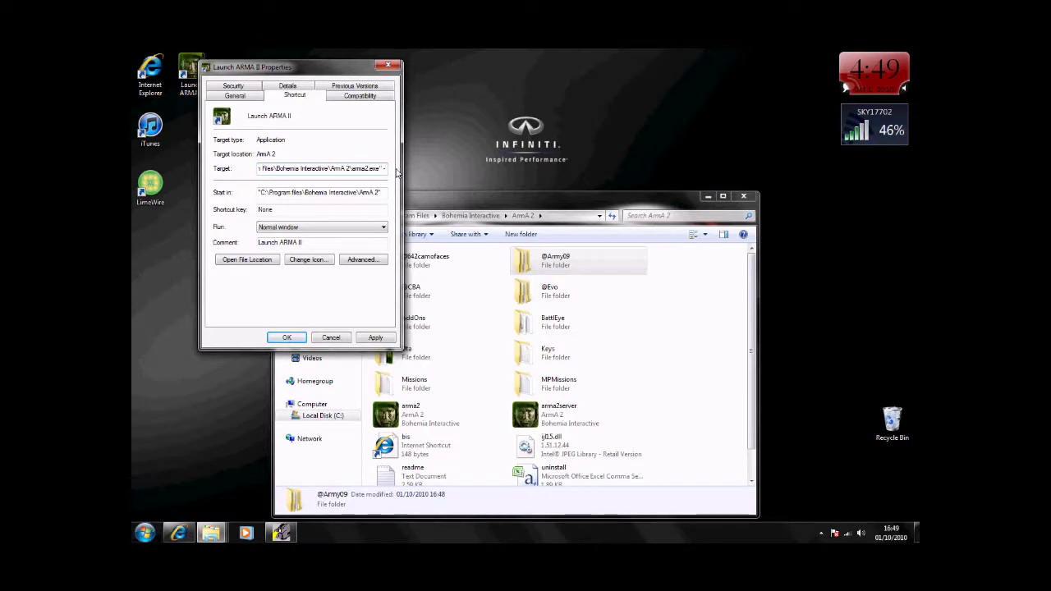
{"action": "type", "text": "mod="}
{"action": "type", "text": "@"}
{"action": "type", "text": "Arm"}
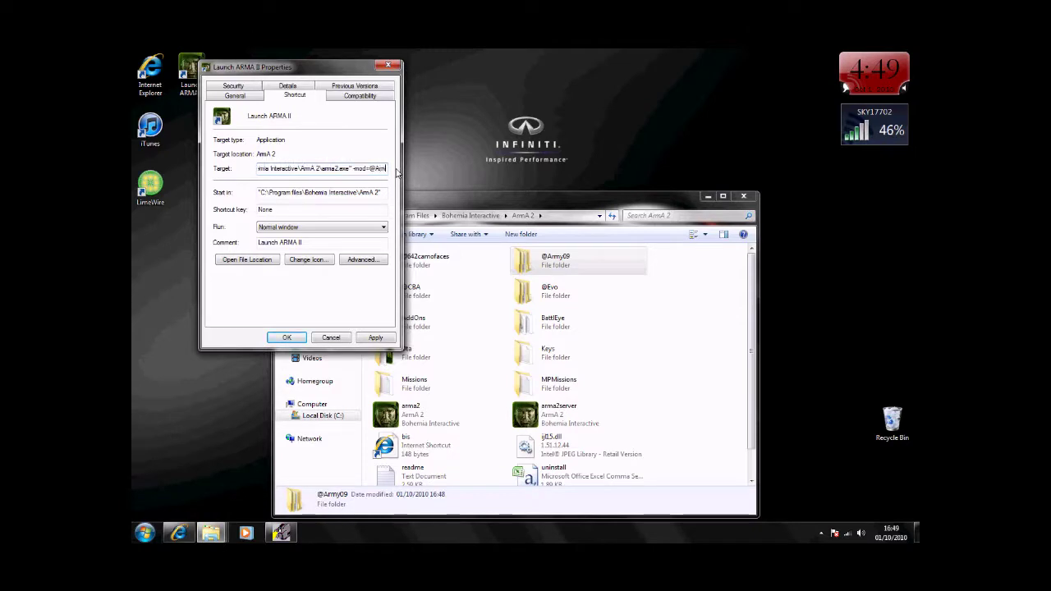
{"action": "type", "text": "y09"}
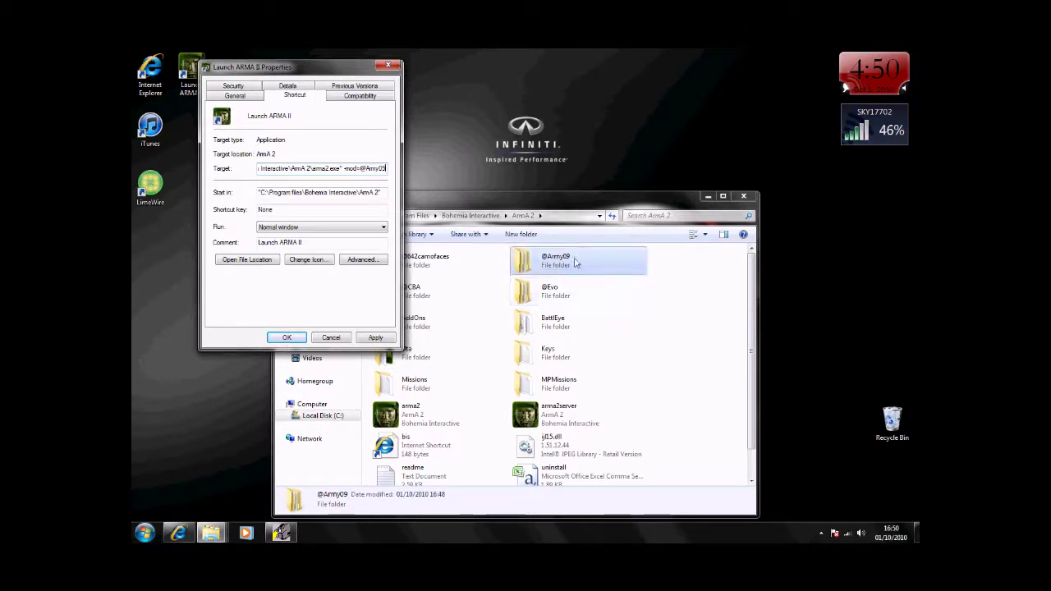
{"action": "left_click", "coordinate": [296, 340]}
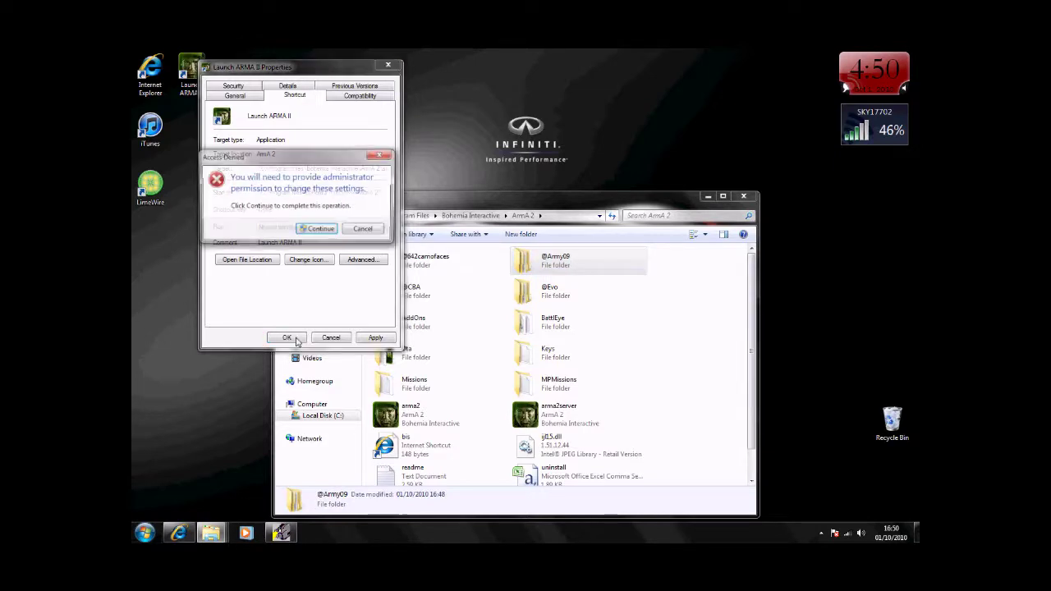
{"action": "left_click", "coordinate": [324, 230]}
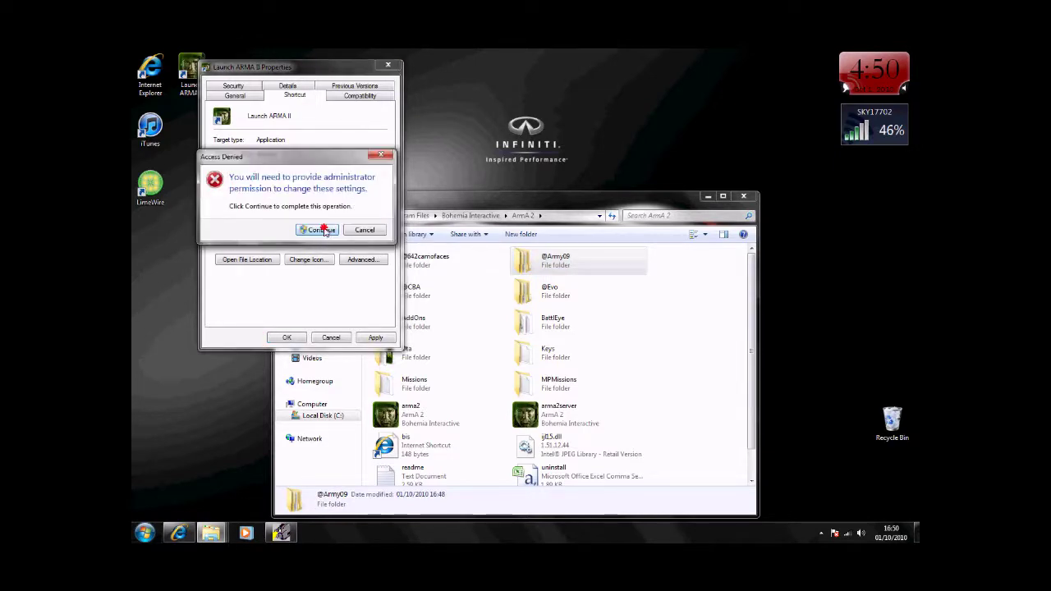
- Minimize the ArmA 2 folder window to reveal the desktop
{"action": "left_click", "coordinate": [707, 198]}
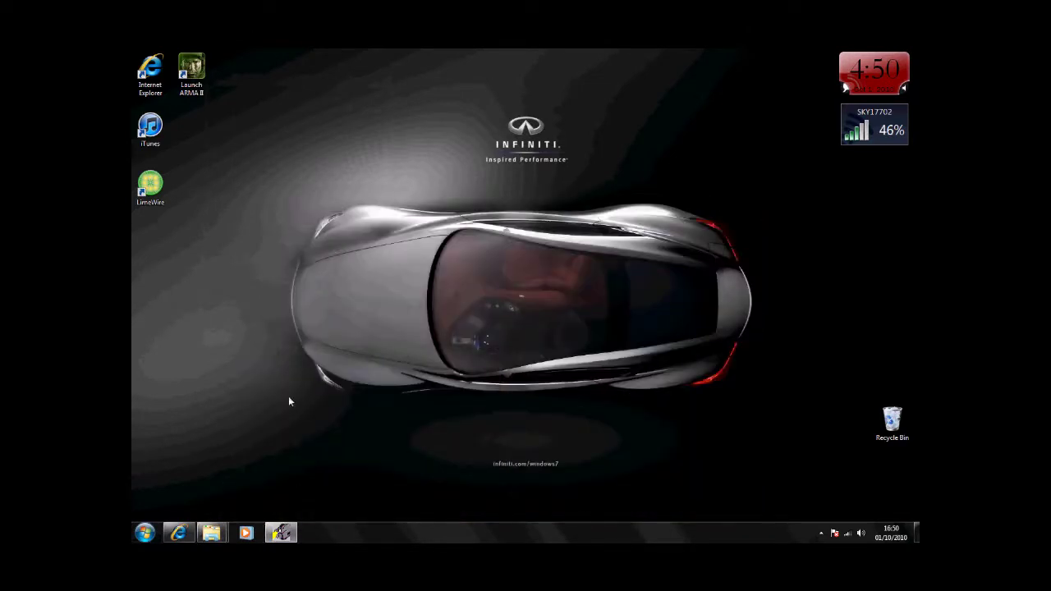